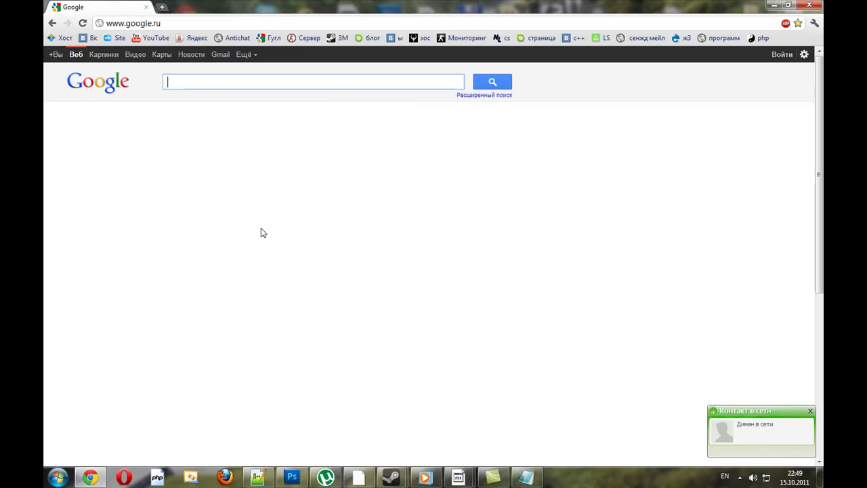
Step: Search Google for "скачать phpbb" and open the bb3x.ru Russian phpBB support site from the results
{"action": "type", "text": "ачать phpbb"}
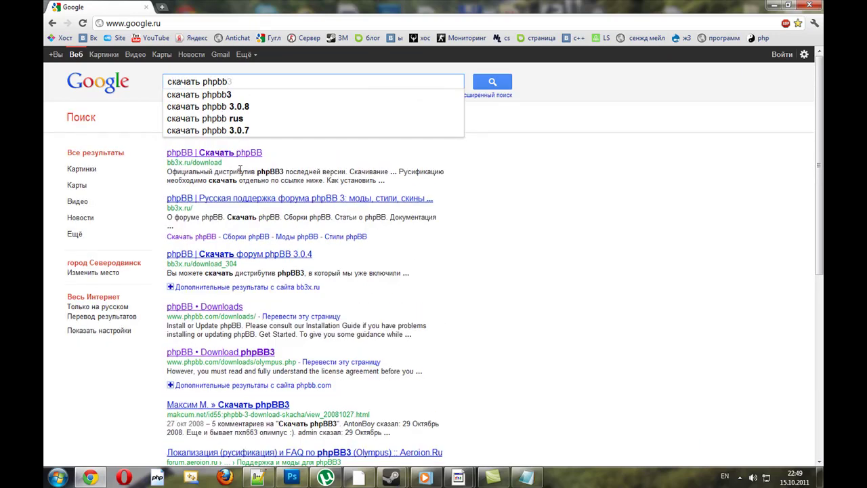
{"action": "key", "text": "Return"}
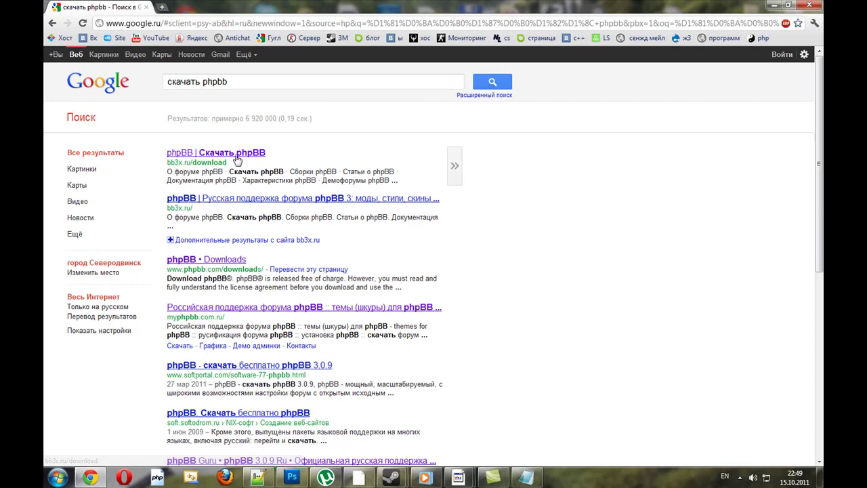
{"action": "left_click", "coordinate": [241, 198]}
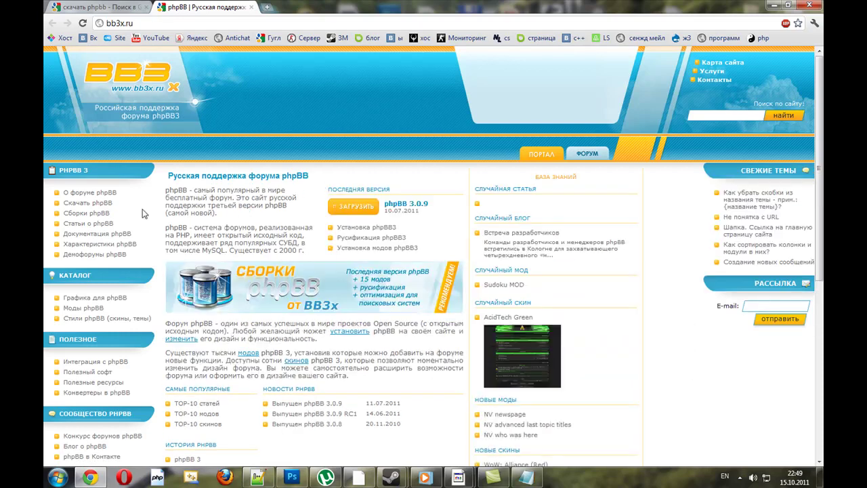
Step: Download the official phpBB 3.0.9 distribution from the site's download page and look over the Russian-language packages there
{"action": "left_click", "coordinate": [103, 203]}
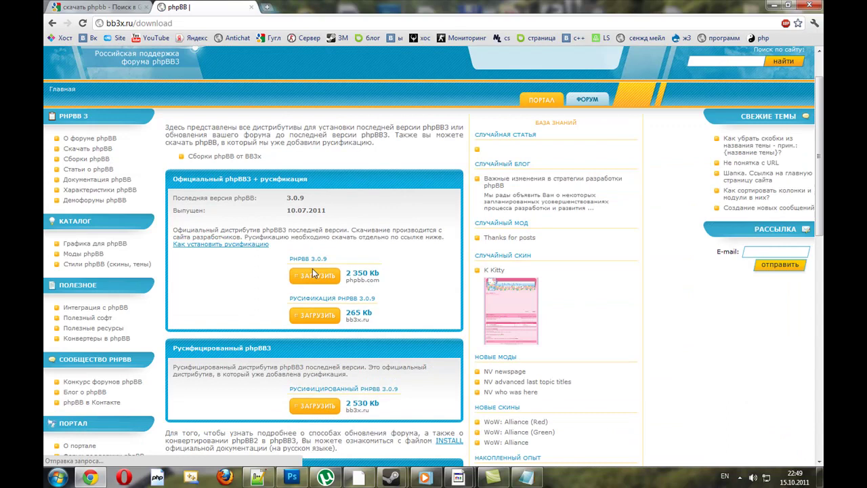
{"action": "left_click", "coordinate": [308, 277]}
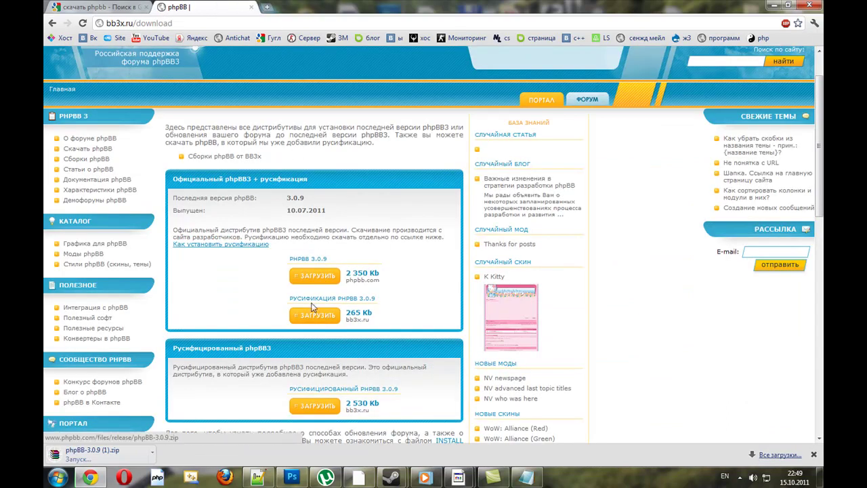
{"action": "left_click_drag", "start_coordinate": [287, 298], "coordinate": [381, 303]}
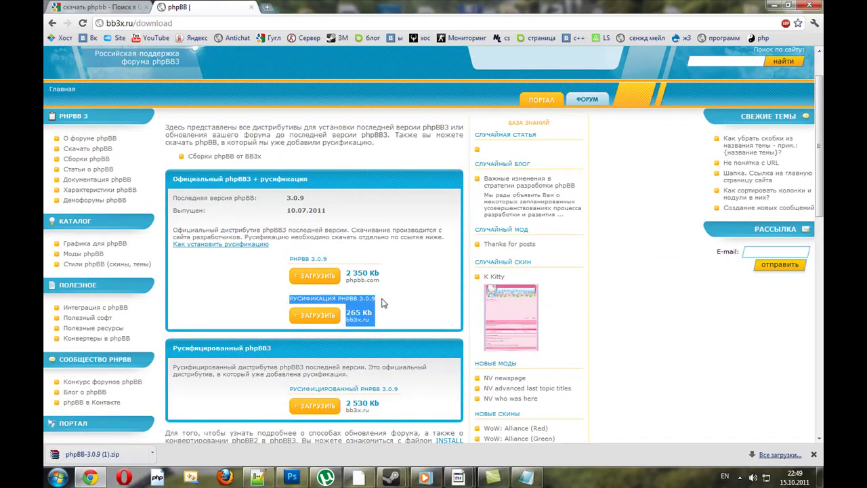
{"action": "scroll", "coordinate": [376, 317], "scroll_direction": "down", "scroll_amount": 2}
{"action": "scroll", "coordinate": [319, 344], "scroll_direction": "down", "scroll_amount": 2}
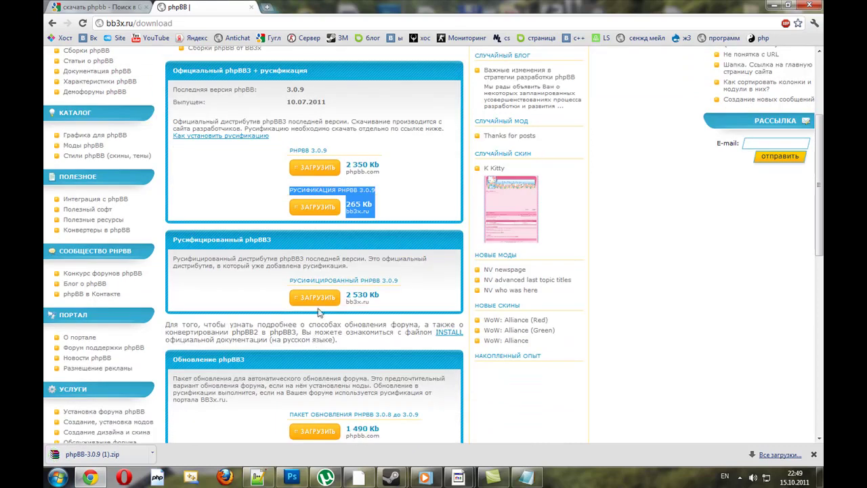
{"action": "left_click", "coordinate": [350, 264]}
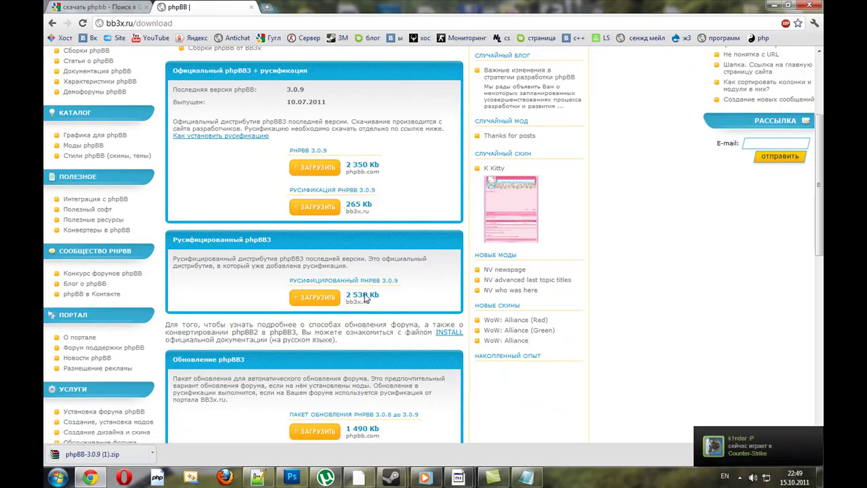
{"action": "scroll", "coordinate": [362, 296], "scroll_direction": "down", "scroll_amount": 2}
Step: Open the downloaded phpBB-3.0.9 archive and extract its phpBB3 folder to the desktop
{"action": "left_click", "coordinate": [92, 454]}
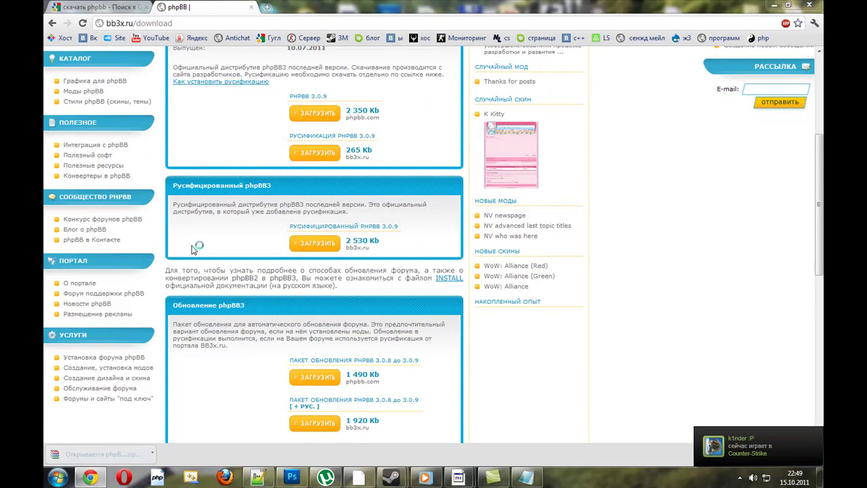
{"action": "left_click", "coordinate": [774, 5]}
{"action": "left_click", "coordinate": [541, 319]}
{"action": "left_click_drag", "start_coordinate": [314, 273], "coordinate": [357, 108]}
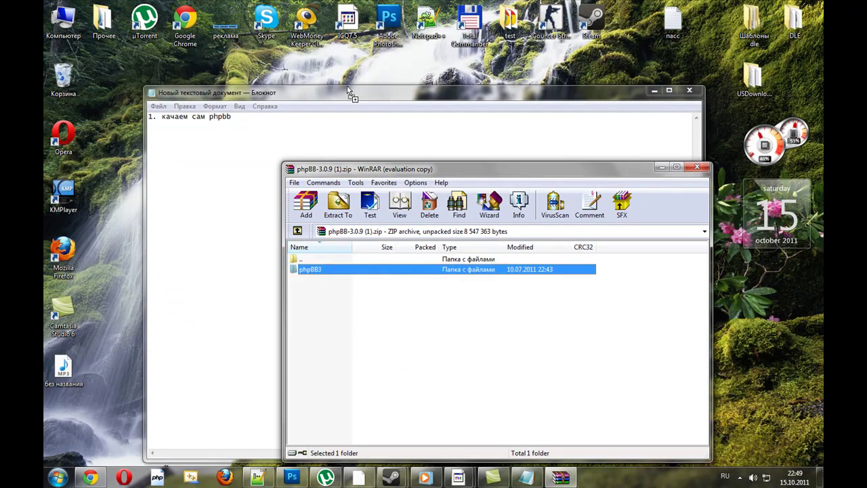
{"action": "left_click_drag", "start_coordinate": [340, 67], "coordinate": [341, 66]}
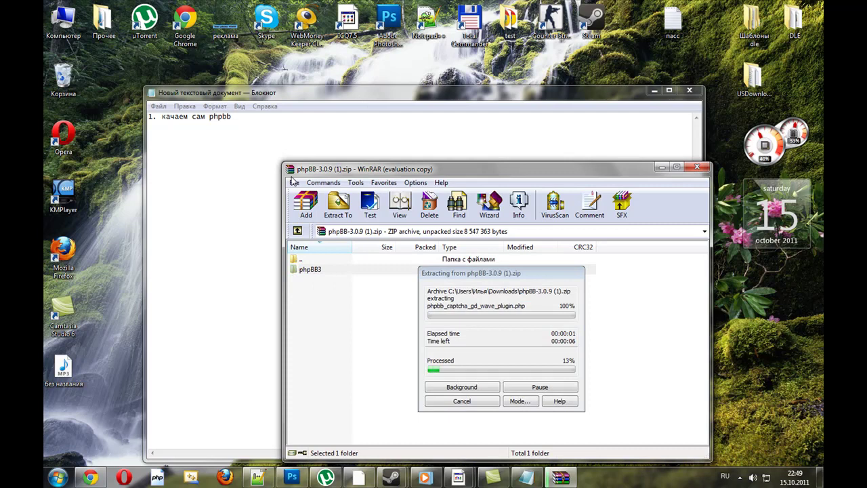
Step: Add the line "2. заливаем все файлы на хостинг." to the Notepad document and minimise its window
{"action": "left_click", "coordinate": [254, 179]}
{"action": "type", "text": "заливаем все файлы на хостинг."}
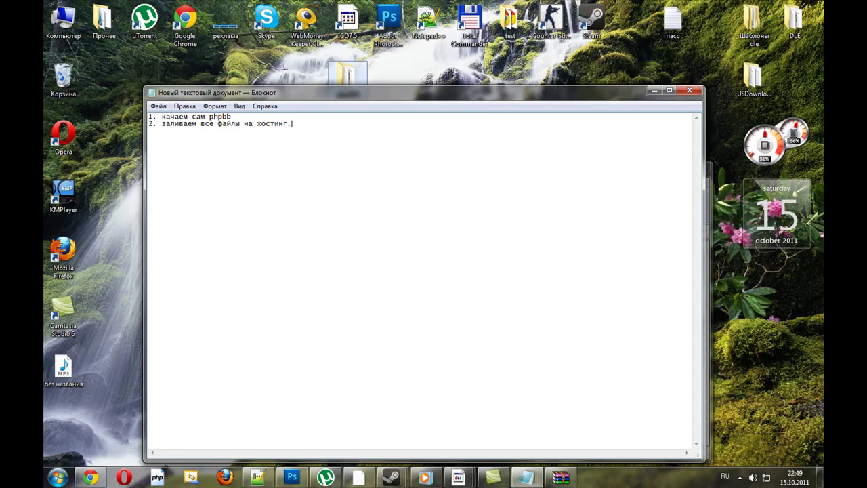
{"action": "left_click_drag", "start_coordinate": [643, 98], "coordinate": [591, 295]}
{"action": "left_click", "coordinate": [606, 293]}
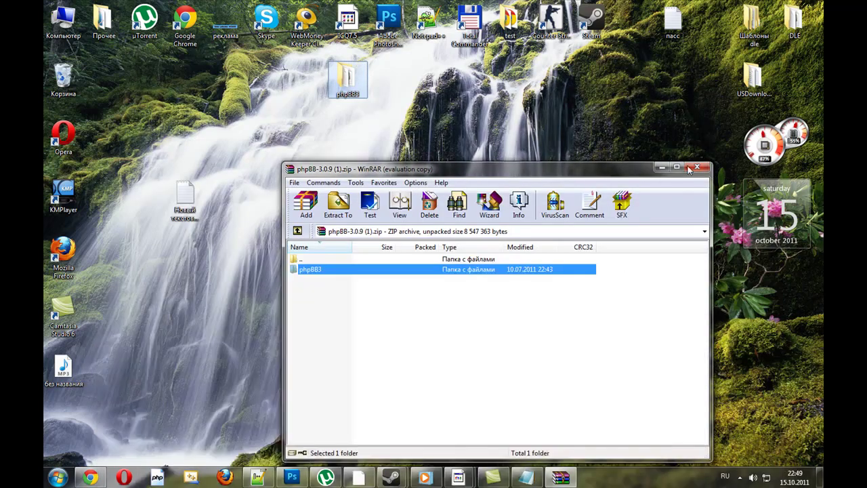
Step: Close the archive and look through the files in the extracted phpBB3 folder
{"action": "left_click", "coordinate": [697, 167]}
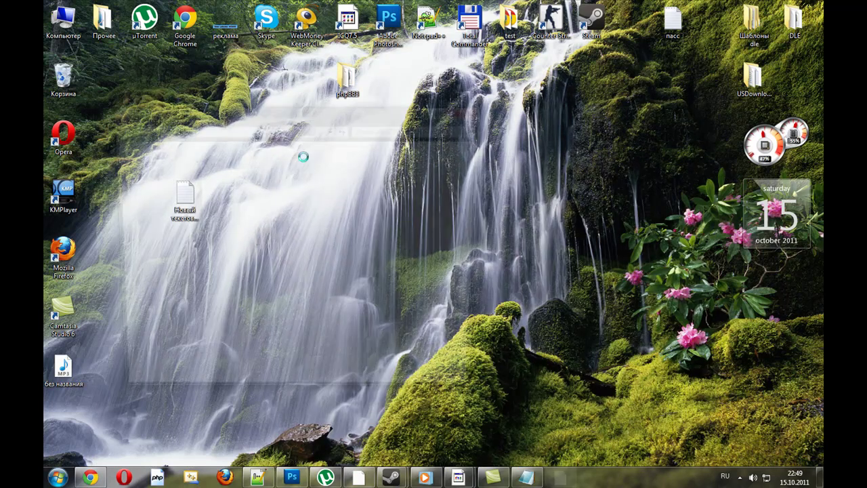
{"action": "scroll", "coordinate": [265, 271], "scroll_direction": "down", "scroll_amount": 4}
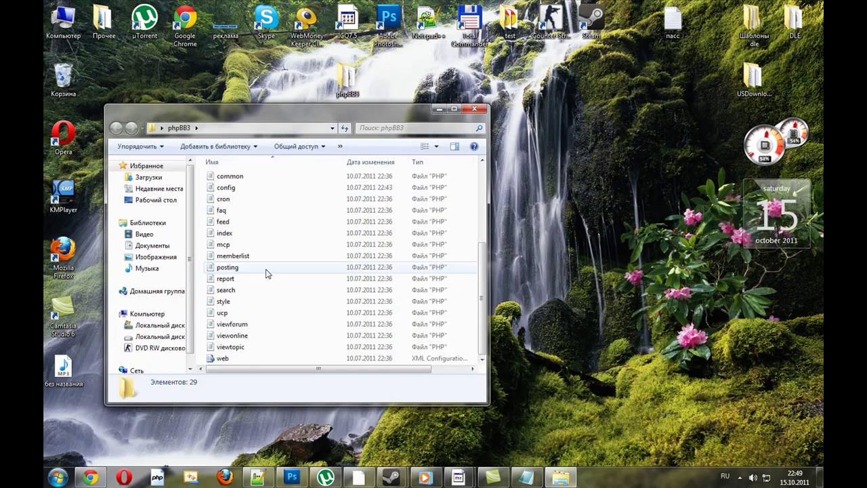
{"action": "left_click", "coordinate": [472, 110]}
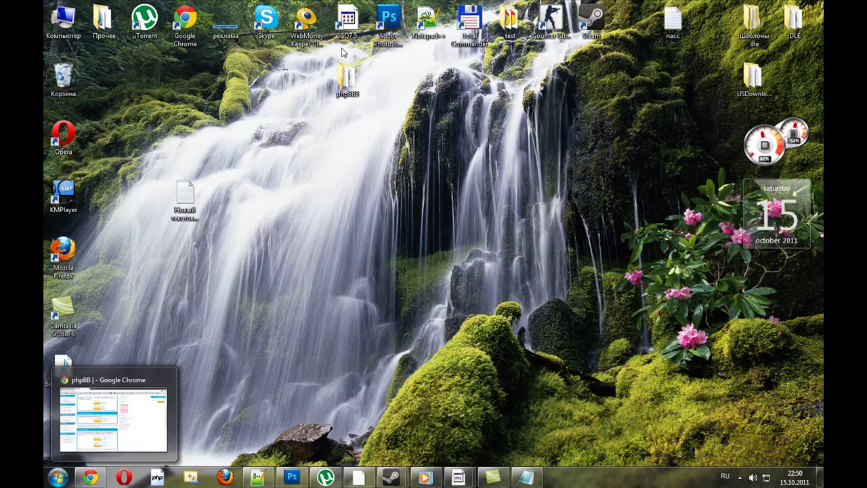
Step: Start Total Commander and connect to the saved ihc.ru FTP server
{"action": "double_click", "coordinate": [470, 23]}
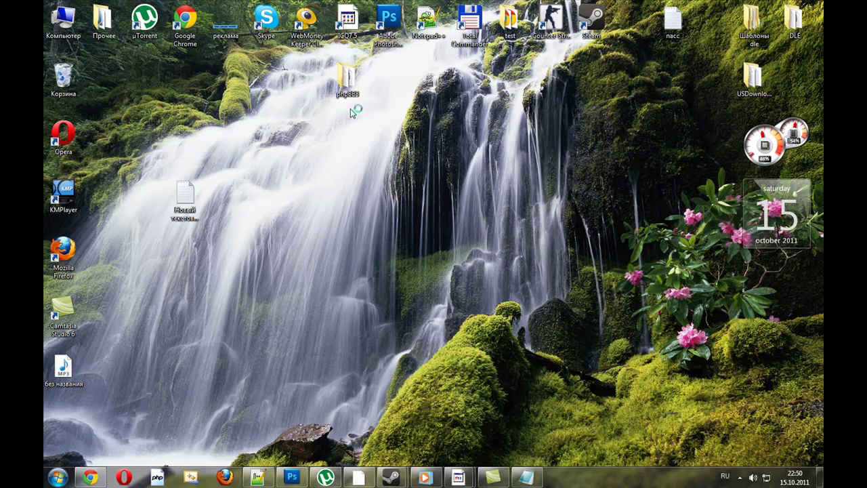
{"action": "left_click", "coordinate": [478, 309]}
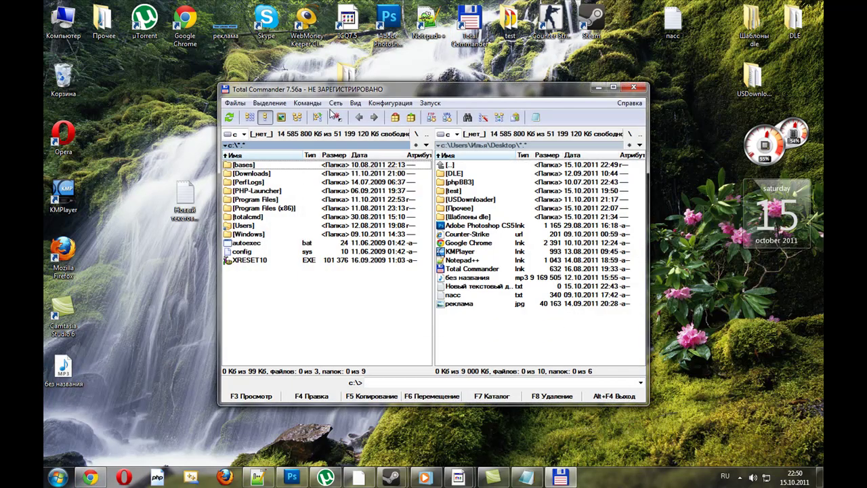
{"action": "left_click", "coordinate": [335, 103]}
{"action": "left_click", "coordinate": [474, 175]}
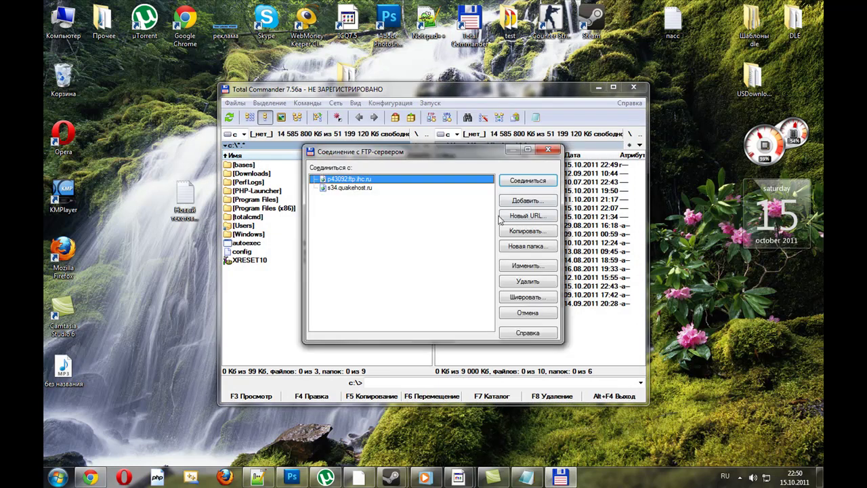
{"action": "left_click", "coordinate": [526, 181]}
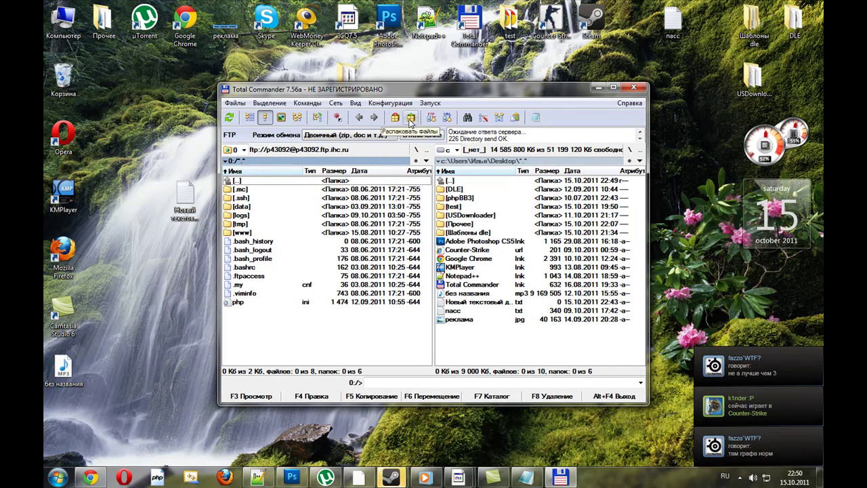
Step: Open the vk-all.ru site folder inside www on the FTP server
{"action": "left_click_drag", "start_coordinate": [402, 90], "coordinate": [409, 74]}
{"action": "left_click", "coordinate": [256, 220]}
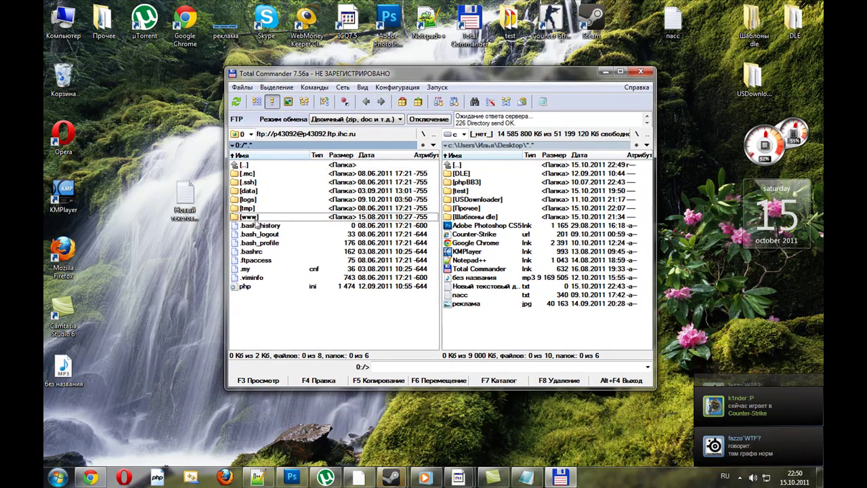
{"action": "double_click", "coordinate": [255, 220]}
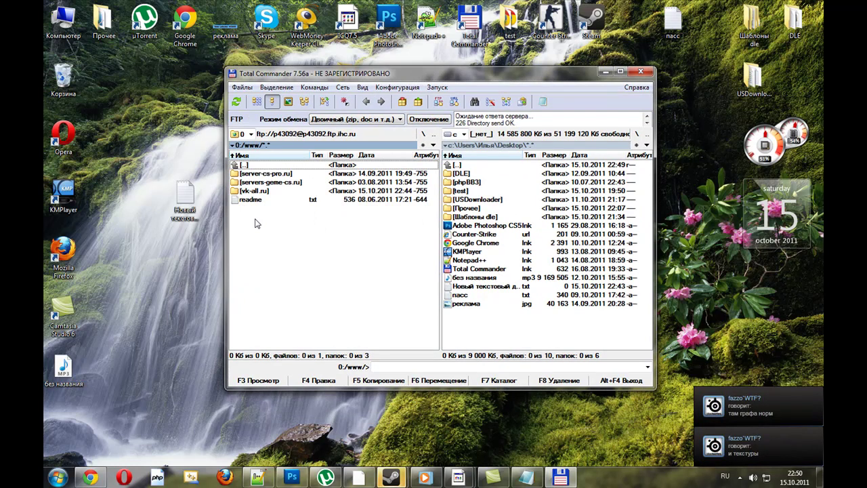
{"action": "double_click", "coordinate": [254, 192]}
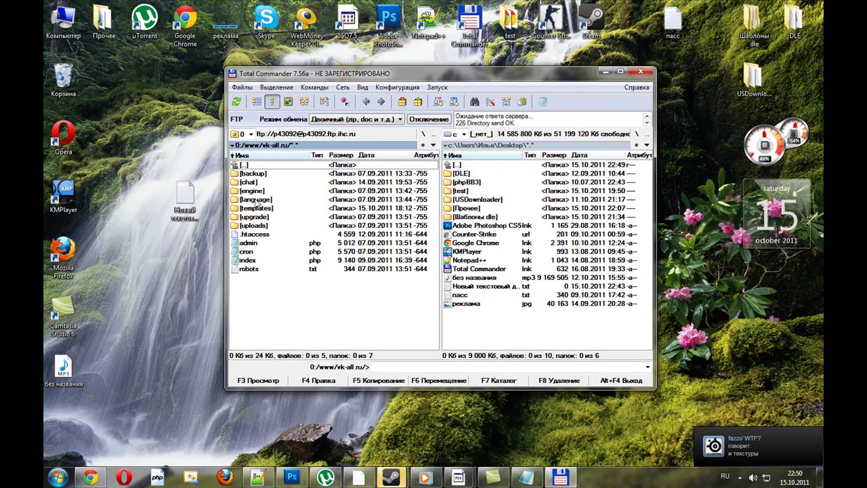
{"action": "double_click", "coordinate": [250, 166]}
{"action": "double_click", "coordinate": [255, 191]}
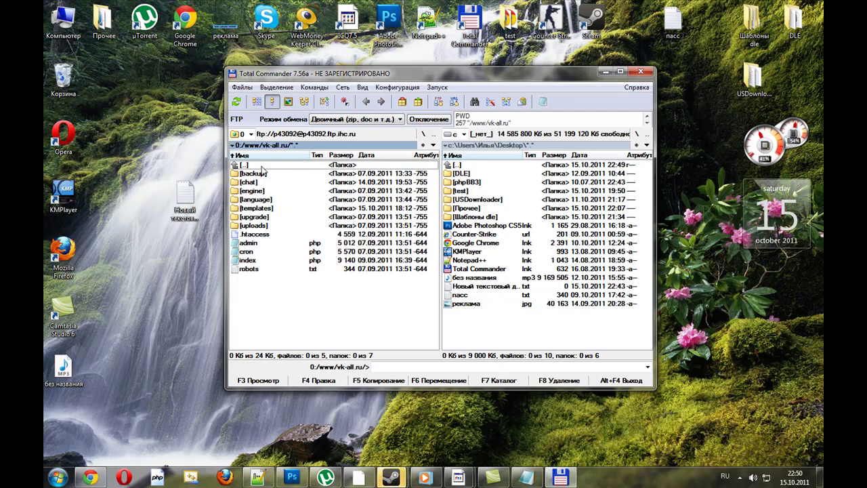
Step: Rename the extracted phpBB3 folder on the desktop as forum
{"action": "left_click_drag", "start_coordinate": [283, 73], "coordinate": [345, 139]}
{"action": "right_click", "coordinate": [342, 68]}
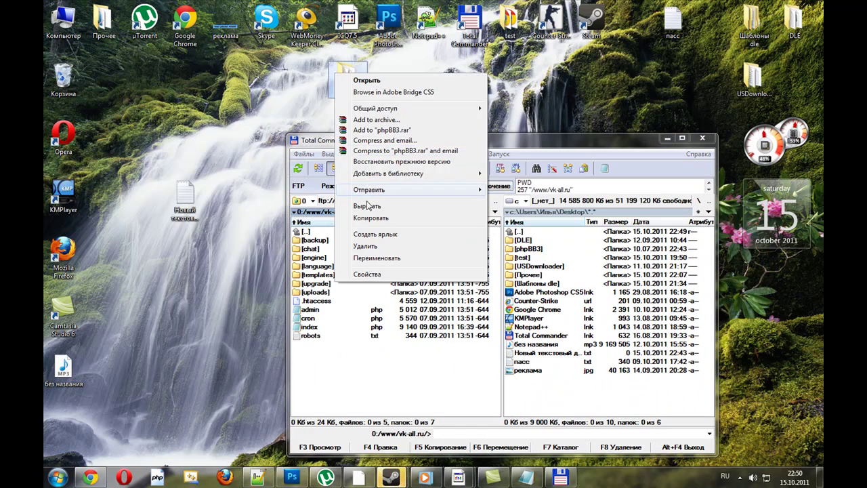
{"action": "left_click", "coordinate": [365, 260]}
{"action": "key", "text": "alt+shift"}
{"action": "type", "text": "forum"}
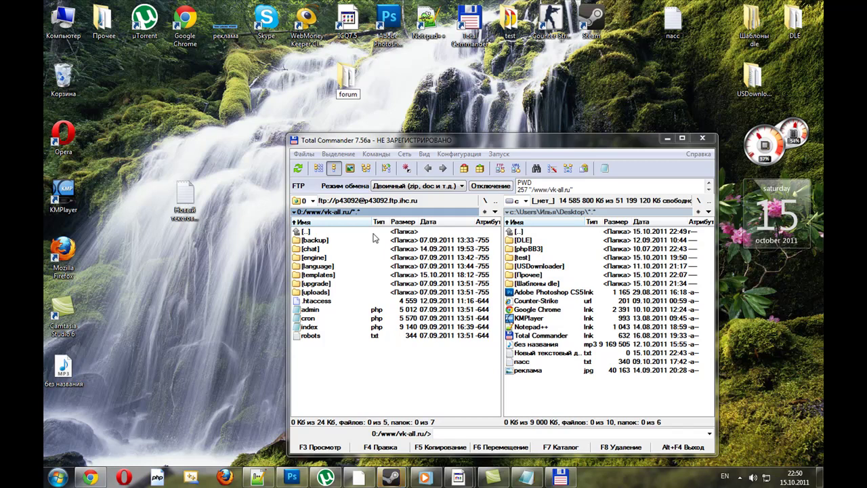
{"action": "key", "text": "Return"}
Step: Upload the forum folder from the desktop to the vk-all.ru directory on the FTP server
{"action": "left_click", "coordinate": [520, 231]}
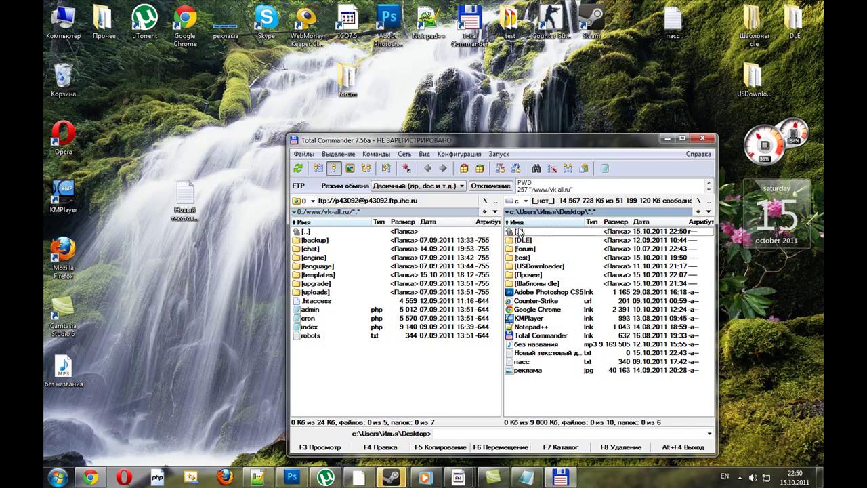
{"action": "left_click_drag", "start_coordinate": [525, 248], "coordinate": [399, 354]}
{"action": "left_click", "coordinate": [492, 310]}
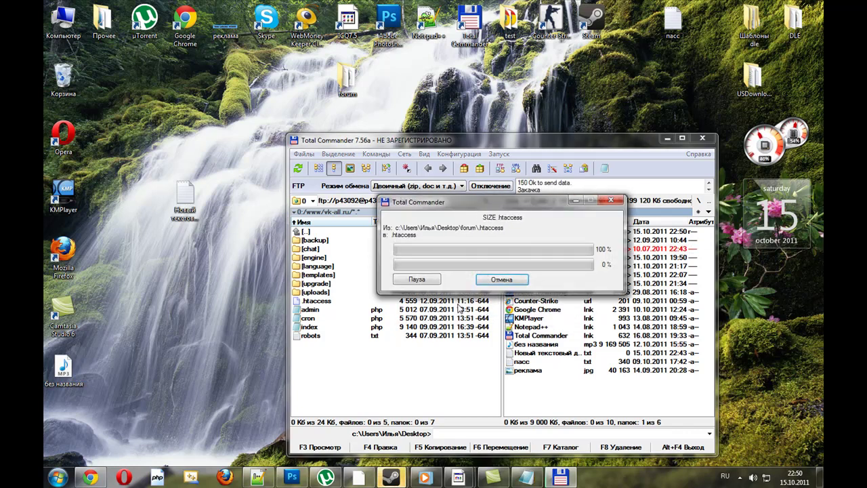
{"action": "left_click", "coordinate": [740, 477]}
{"action": "left_click", "coordinate": [765, 421]}
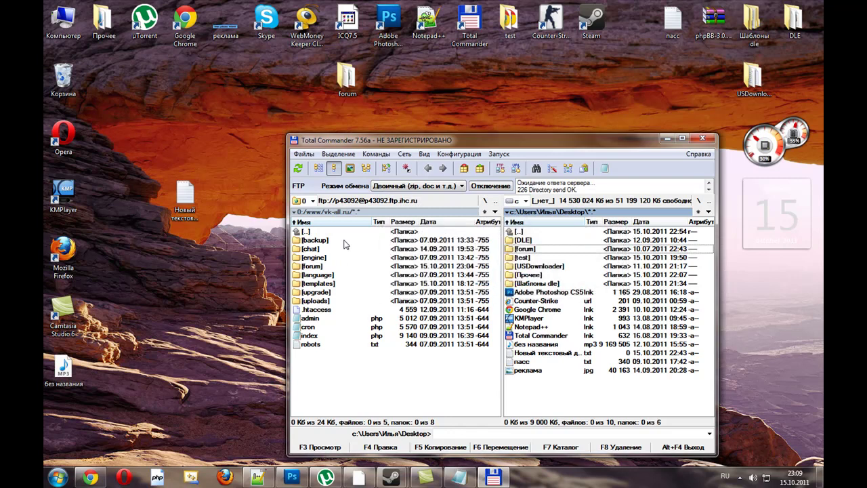
Step: Add the line "fuck yea закачалось" to the Notepad document and minimise the Total Commander window
{"action": "left_click", "coordinate": [459, 478]}
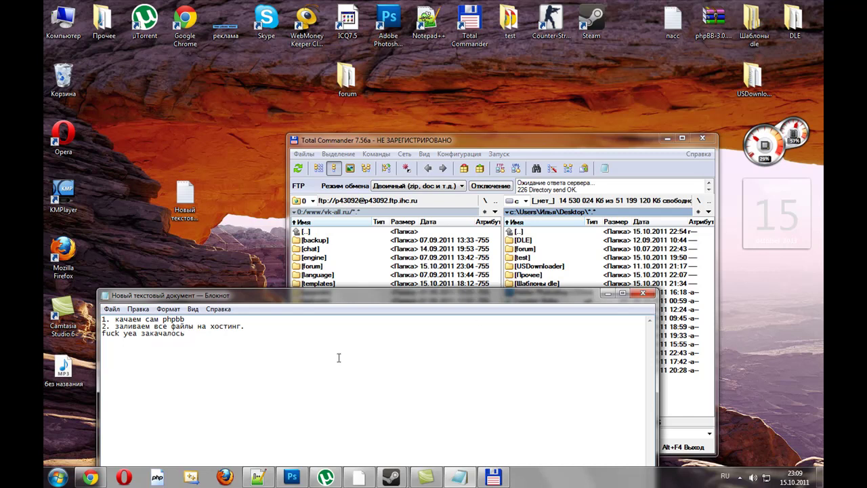
{"action": "left_click", "coordinate": [622, 293]}
{"action": "left_click_drag", "start_coordinate": [671, 141], "coordinate": [674, 127]}
{"action": "left_click", "coordinate": [669, 125]}
Step: Switch to Chrome, open the vk-all.ru site in a new tab and go to its /forum/index.php address
{"action": "left_click", "coordinate": [90, 478]}
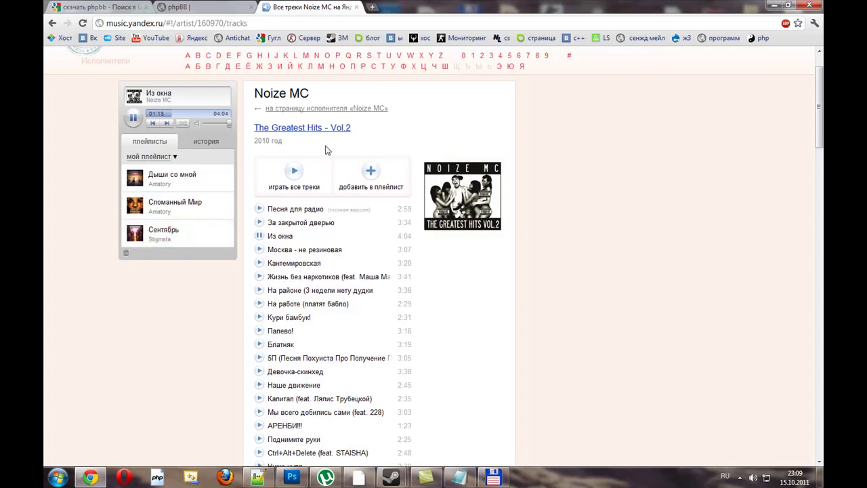
{"action": "left_click", "coordinate": [371, 38]}
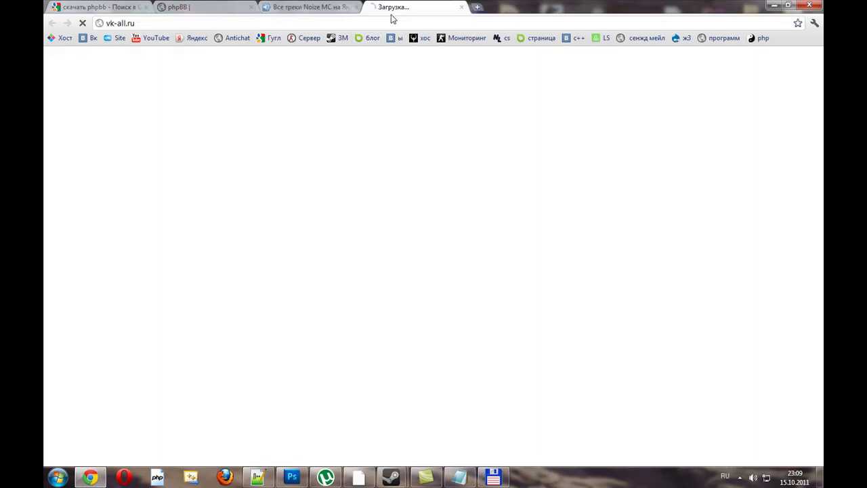
{"action": "left_click", "coordinate": [214, 26]}
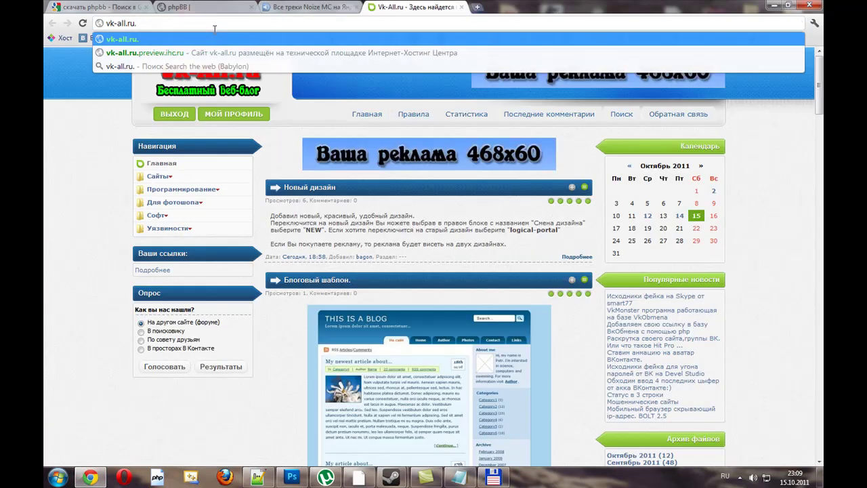
{"action": "type", "text": "/f"}
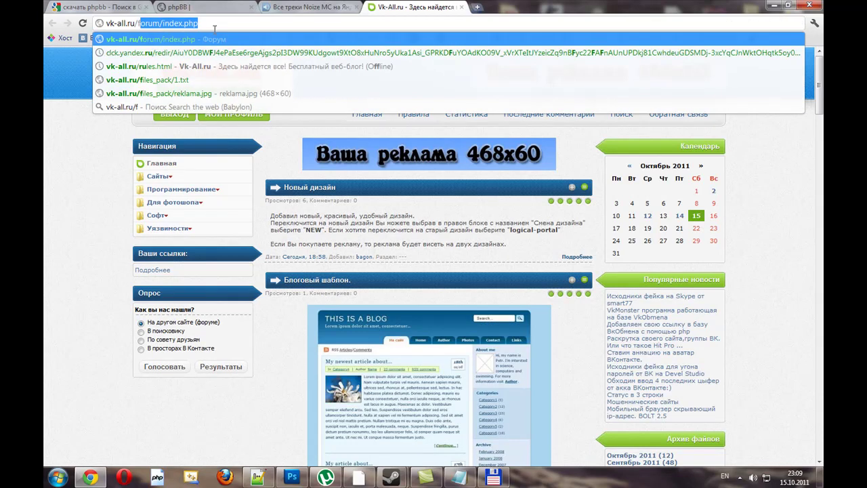
{"action": "key", "text": "Return"}
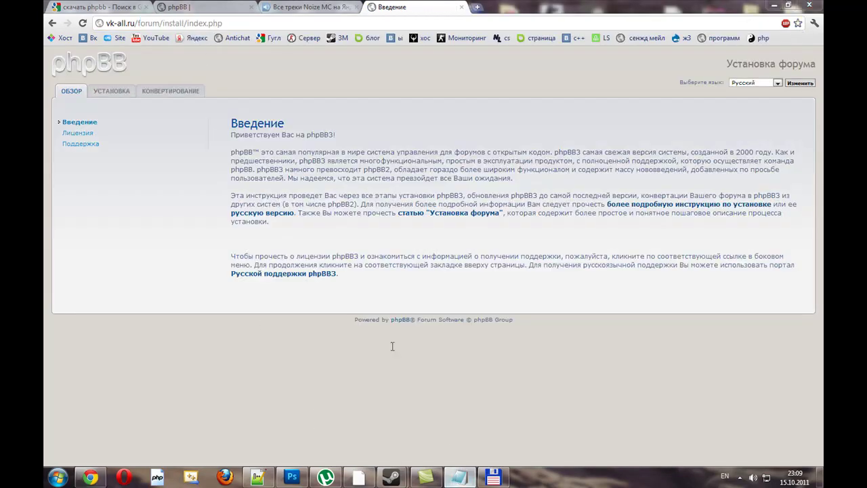
Step: Add the line "3. приступим к установке" to the Notepad document and return to the phpBB installer in Chrome
{"action": "left_click", "coordinate": [461, 479]}
{"action": "left_click_drag", "start_coordinate": [418, 296], "coordinate": [565, 155]}
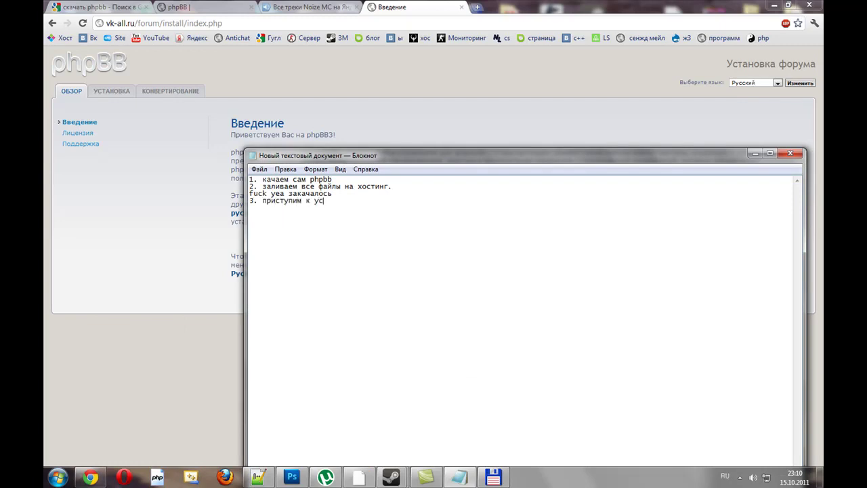
{"action": "left_click", "coordinate": [195, 170]}
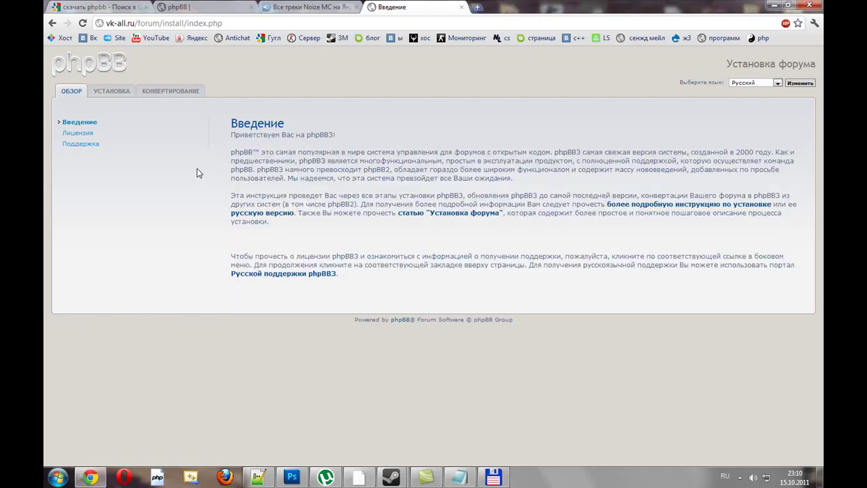
Step: Start the phpBB installation and go through the introduction and requirements check to the database settings
{"action": "left_click", "coordinate": [124, 91]}
{"action": "left_click", "coordinate": [515, 338]}
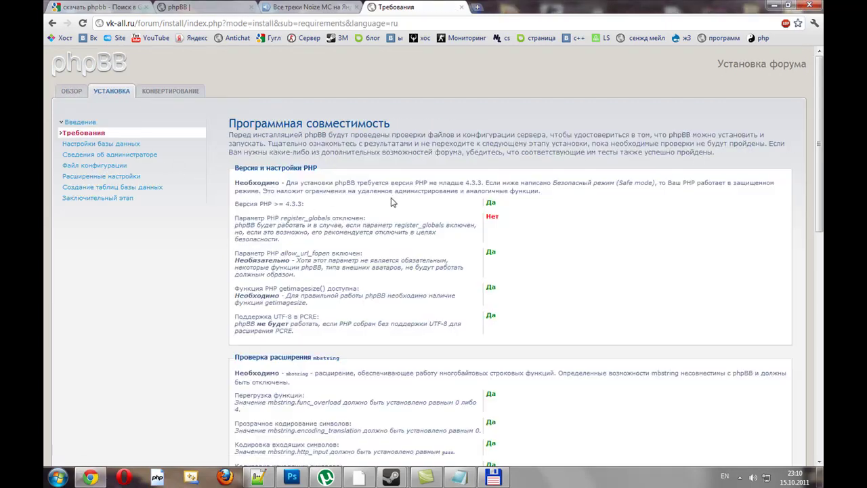
{"action": "scroll", "coordinate": [391, 202], "scroll_direction": "down", "scroll_amount": 12}
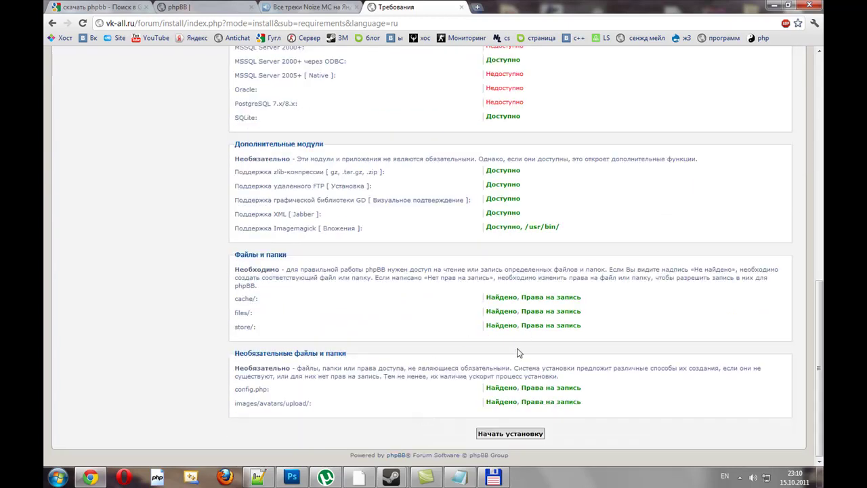
{"action": "left_click", "coordinate": [489, 434]}
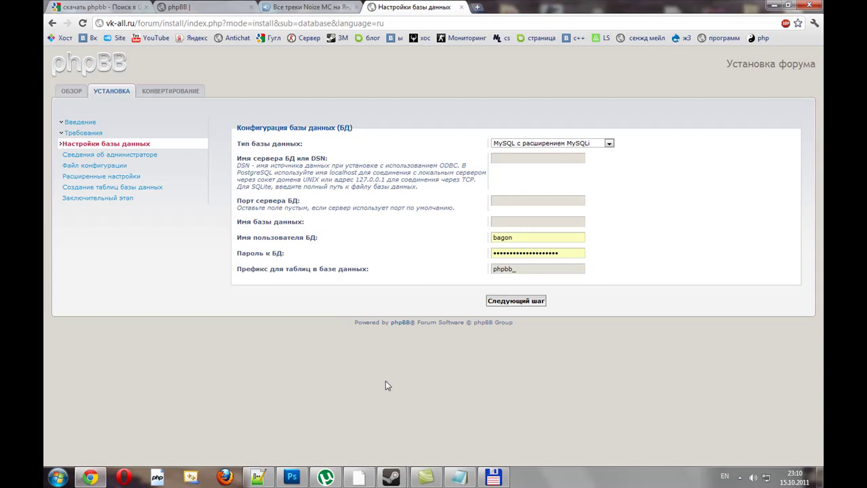
Step: Add "на хостинге создаем новую базу данных" to the Notepad document, then open the databases section of the hosting control panel in Chrome
{"action": "left_click", "coordinate": [459, 477]}
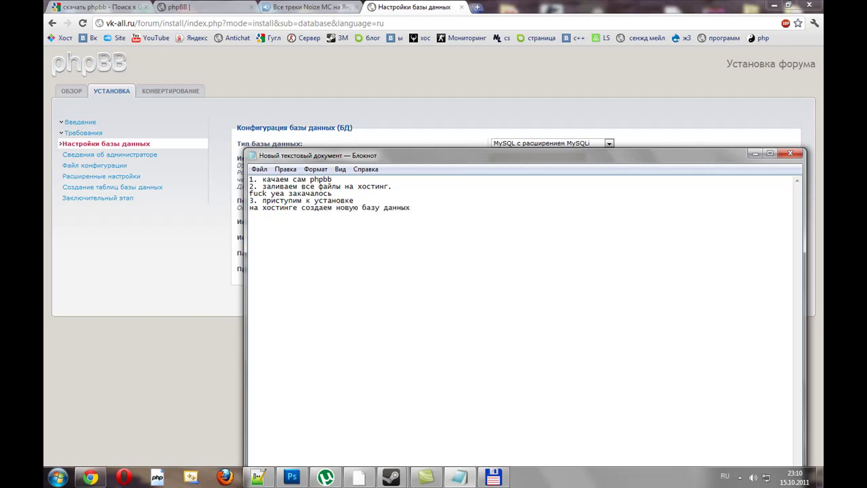
{"action": "middle_click", "coordinate": [61, 38]}
{"action": "left_click", "coordinate": [501, 7]}
{"action": "left_click", "coordinate": [157, 7]}
{"action": "left_click", "coordinate": [156, 8]}
{"action": "left_click", "coordinate": [564, 142]}
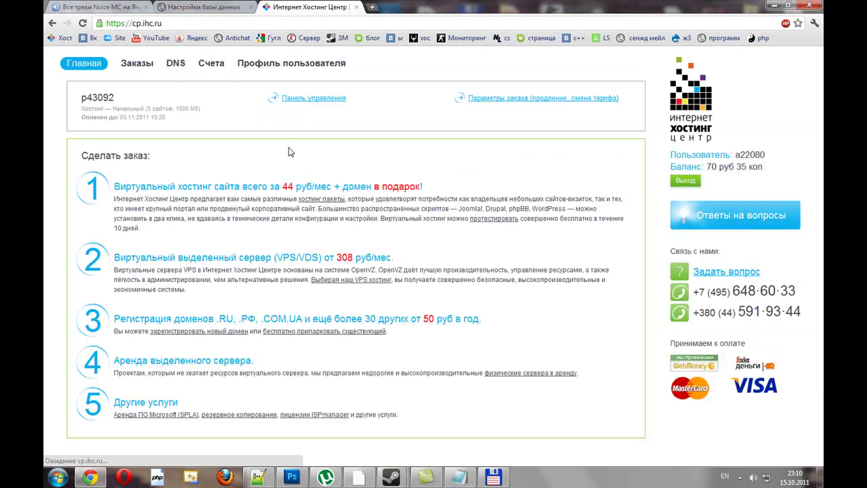
{"action": "left_click", "coordinate": [296, 101]}
{"action": "left_click", "coordinate": [147, 293]}
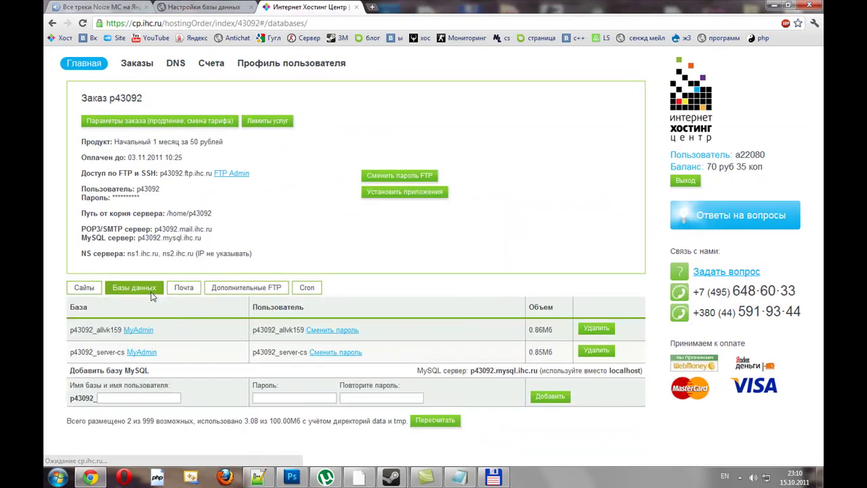
Step: Add a MySQL database with the name suffix forum, entering and repeating the database password
{"action": "left_click", "coordinate": [126, 398]}
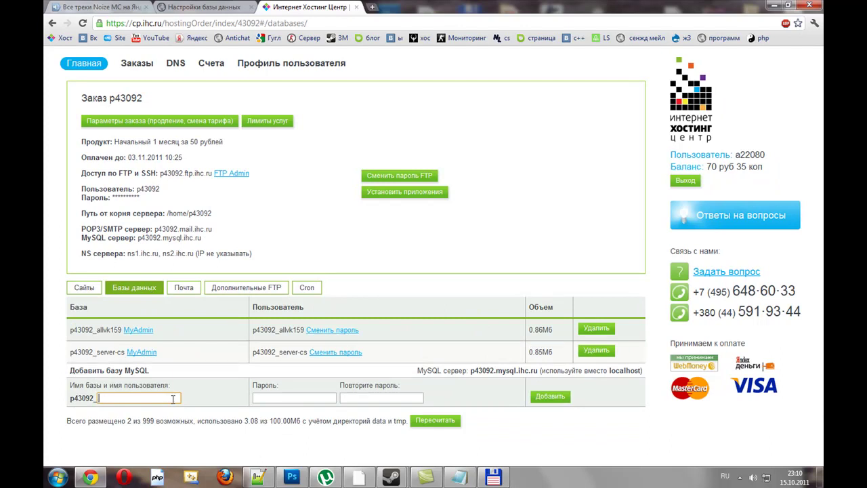
{"action": "left_click", "coordinate": [268, 398]}
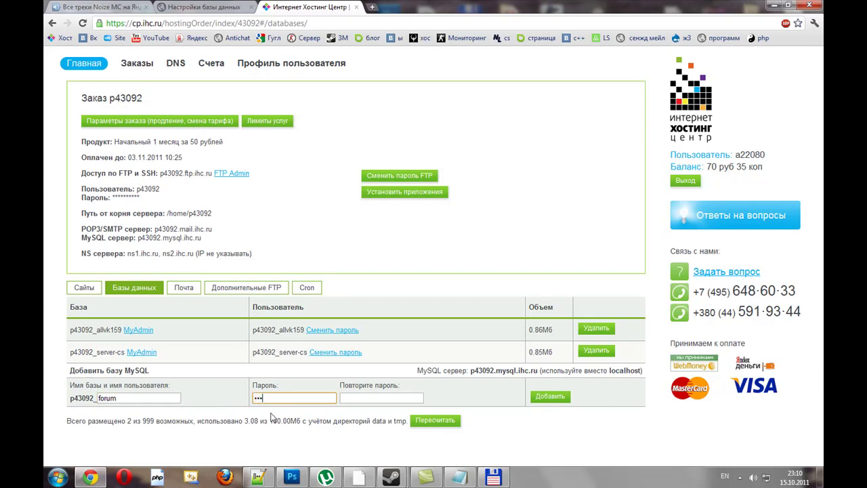
{"action": "left_click", "coordinate": [376, 399]}
{"action": "type", "text": "••"}
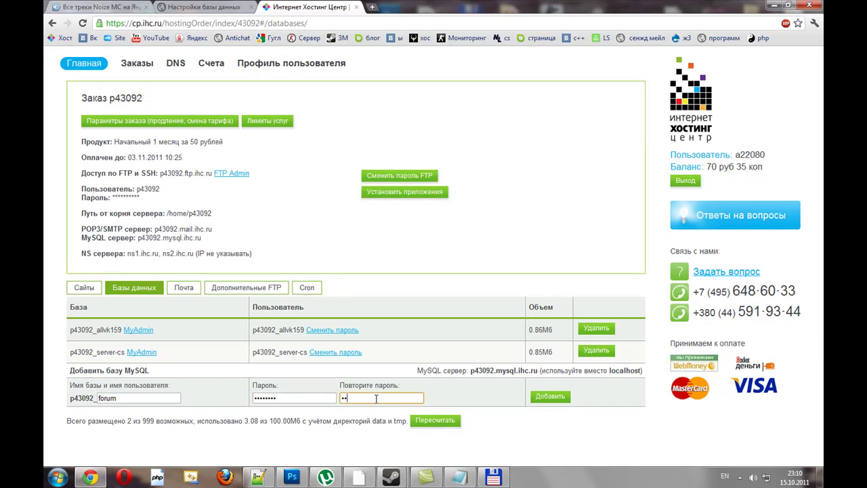
{"action": "left_click", "coordinate": [550, 396]}
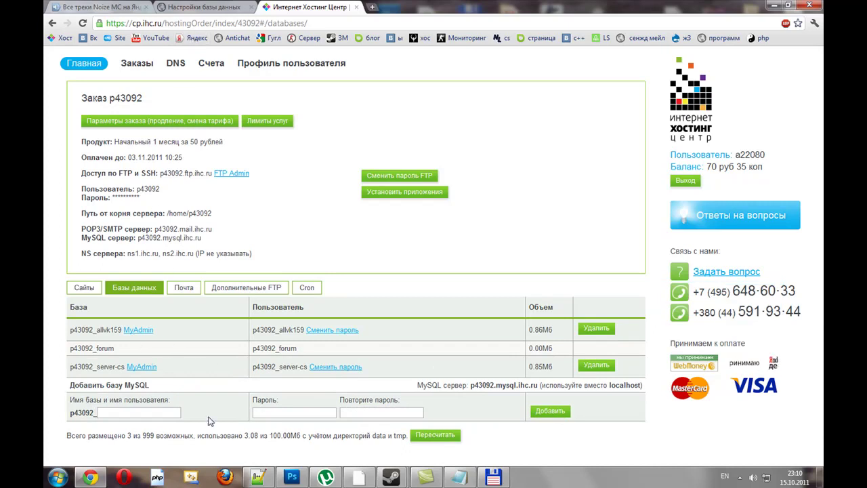
Step: Copy the forum database's name from the hosting panel into the installer's database name field
{"action": "left_click", "coordinate": [218, 6]}
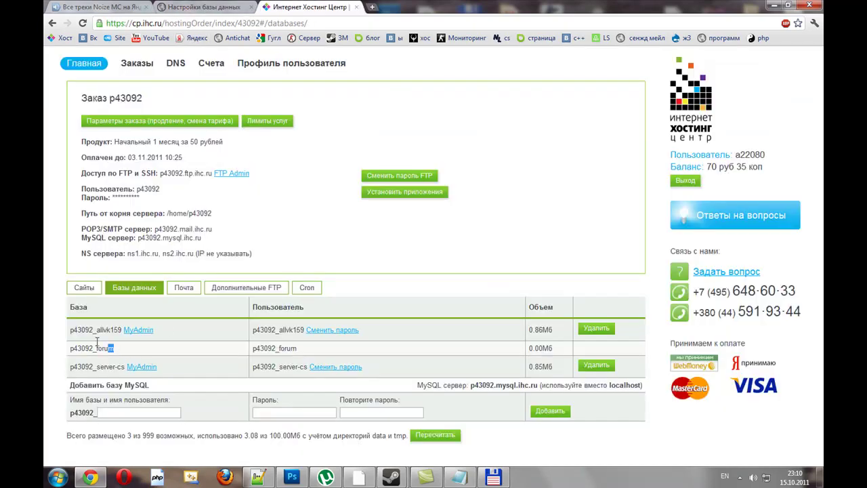
{"action": "double_click", "coordinate": [117, 347]}
{"action": "key", "text": "ctrl+c"}
{"action": "left_click", "coordinate": [162, 10]}
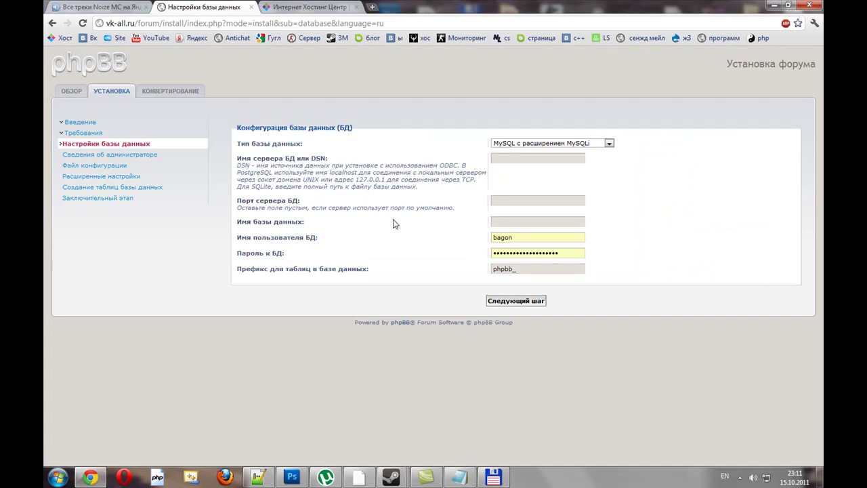
{"action": "left_click", "coordinate": [284, 221]}
{"action": "key", "text": "ctrl+v"}
{"action": "key", "text": "Down"}
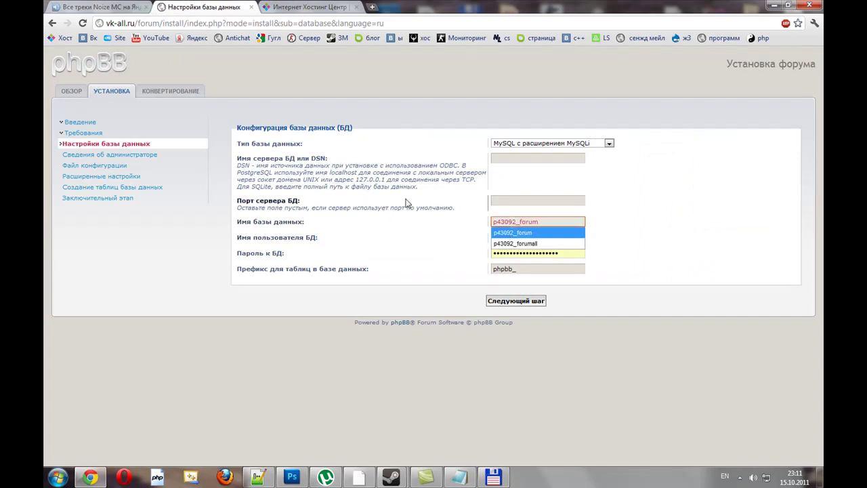
{"action": "key", "text": "Return"}
{"action": "key", "text": "Tab"}
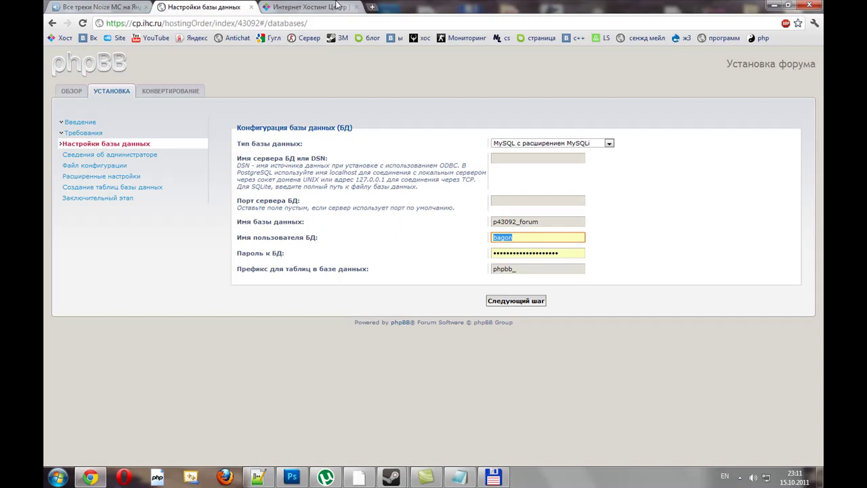
Step: Copy the forum database's user name from the hosting panel into the installer's database user name field
{"action": "left_click", "coordinate": [337, 7]}
{"action": "left_click_drag", "start_coordinate": [306, 352], "coordinate": [250, 348]}
{"action": "key", "text": "ctrl+c"}
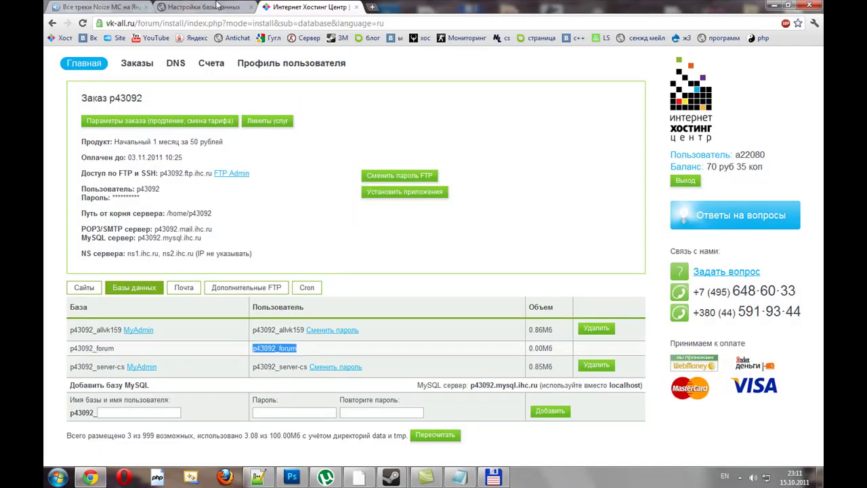
{"action": "left_click", "coordinate": [217, 6]}
{"action": "left_click", "coordinate": [525, 242]}
{"action": "key", "text": "ctrl+a"}
{"action": "key", "text": "ctrl+v"}
Step: Re-enter the forum database's user name in the installer and remove the autocompleted "all" ending
{"action": "left_click", "coordinate": [509, 254]}
{"action": "left_click", "coordinate": [556, 237]}
{"action": "left_click", "coordinate": [556, 237]}
{"action": "key", "text": "ctrl+a"}
{"action": "key", "text": "ctrl+v"}
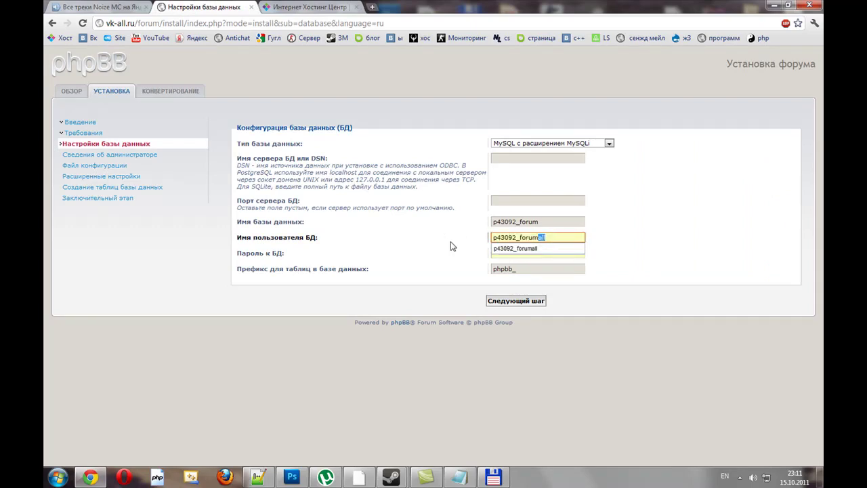
{"action": "left_click", "coordinate": [308, 6]}
{"action": "left_click", "coordinate": [203, 7]}
{"action": "left_click", "coordinate": [560, 236]}
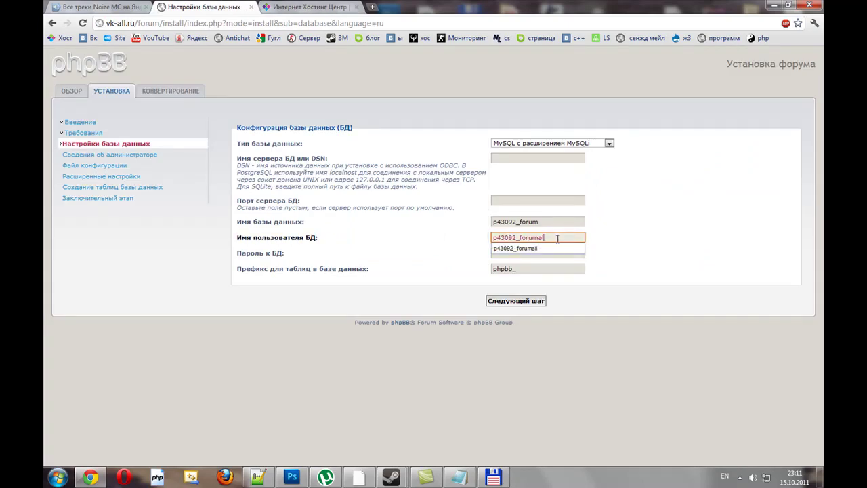
Step: Enter the database password and submit the database settings
{"action": "left_click", "coordinate": [513, 255]}
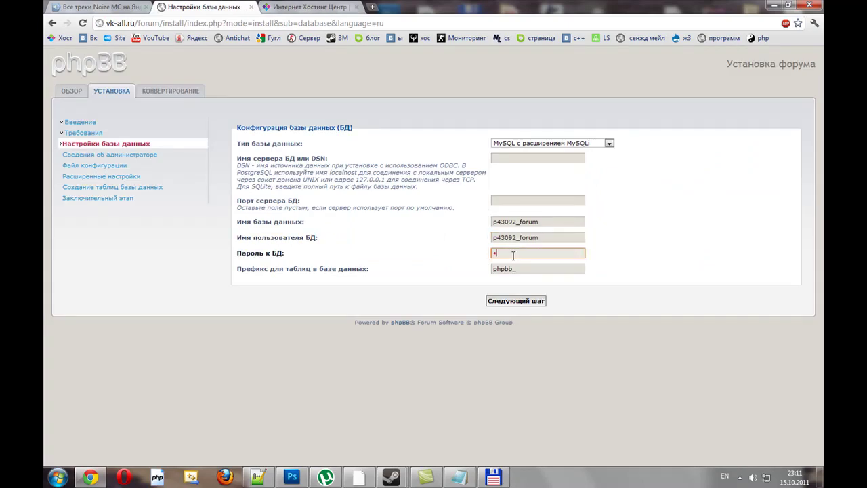
{"action": "type", "text": "•"}
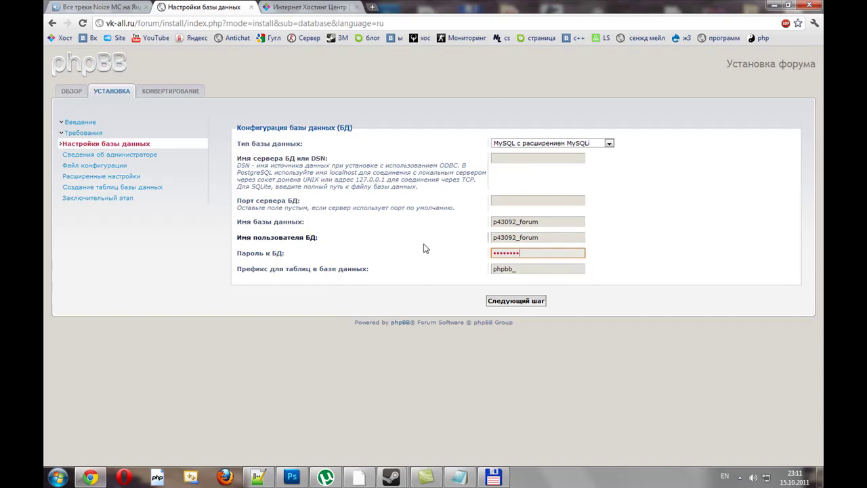
{"action": "left_click", "coordinate": [518, 306]}
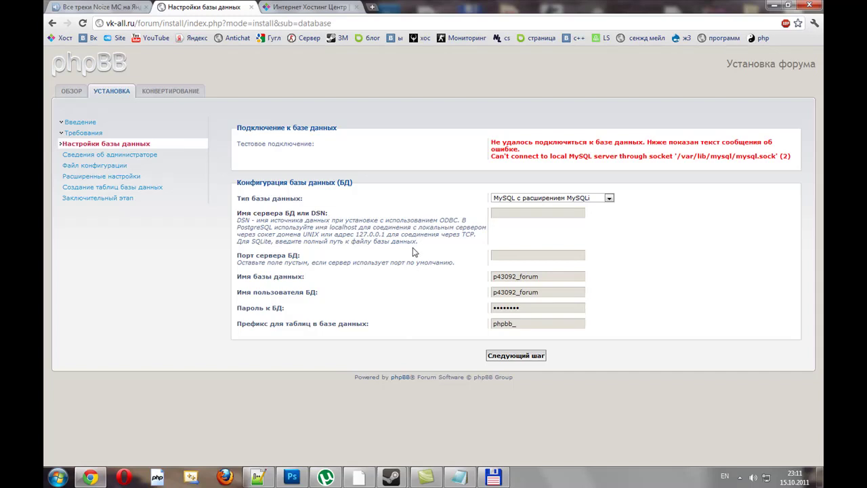
Step: Add the line "ах да забыл" to the Notepad document and return to the installer in Chrome
{"action": "left_click", "coordinate": [455, 476]}
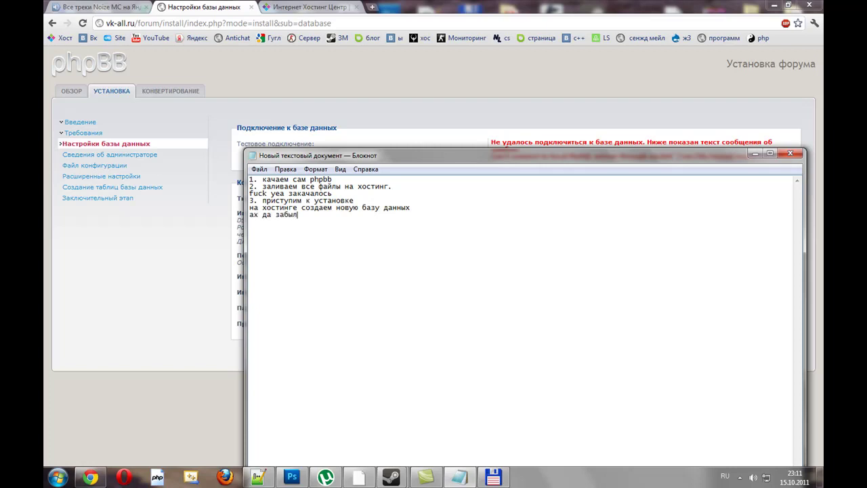
{"action": "left_click", "coordinate": [147, 298]}
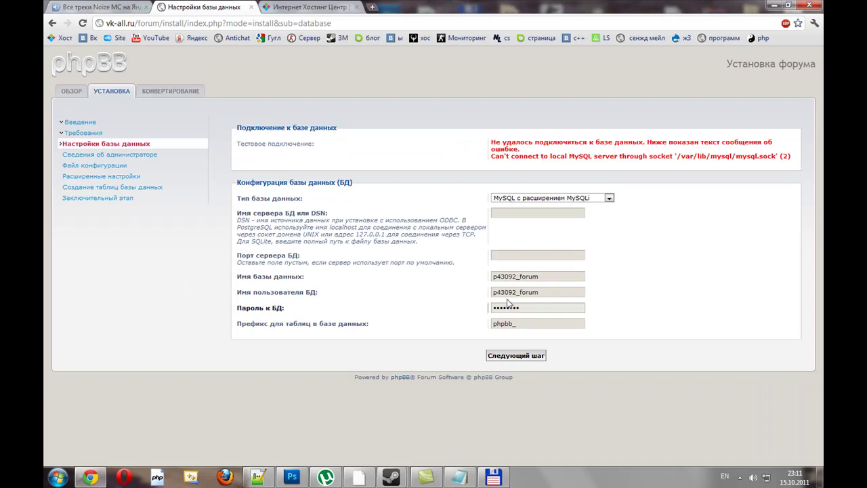
Step: Copy the MySQL server address from the hosting panel into the database server field, submit it and continue to the administrator details
{"action": "left_click", "coordinate": [267, 6]}
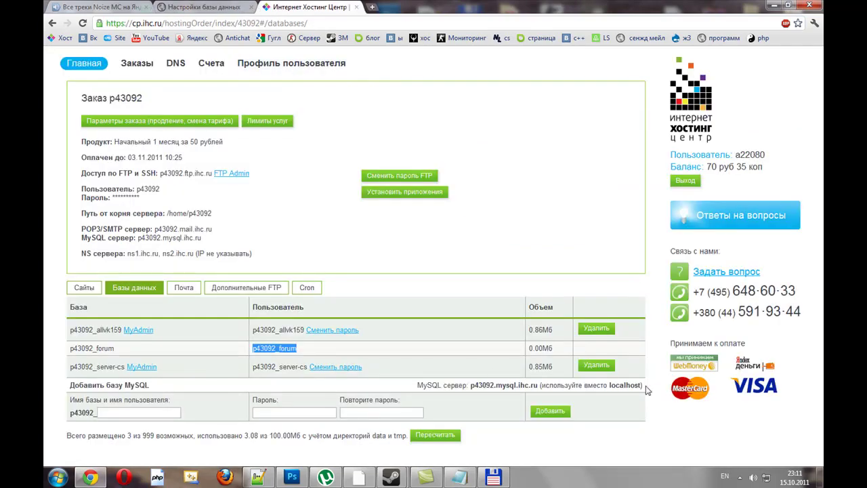
{"action": "left_click_drag", "start_coordinate": [470, 384], "coordinate": [533, 384]}
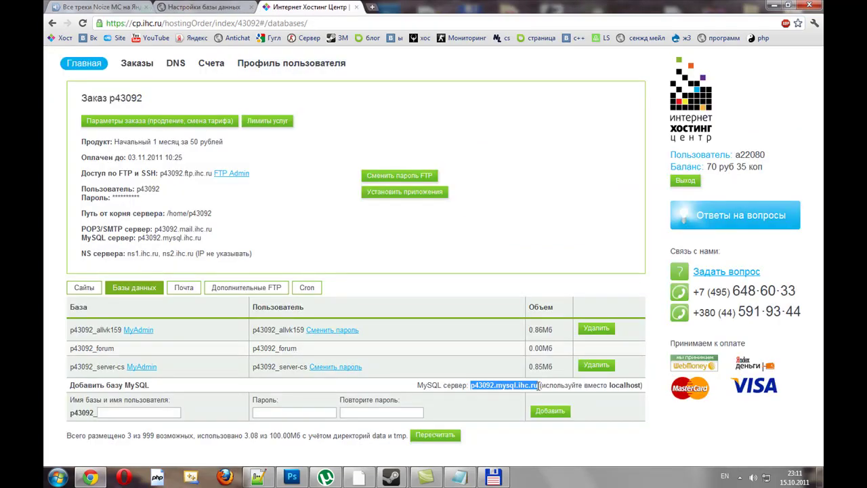
{"action": "left_click", "coordinate": [203, 7]}
{"action": "left_click", "coordinate": [508, 213]}
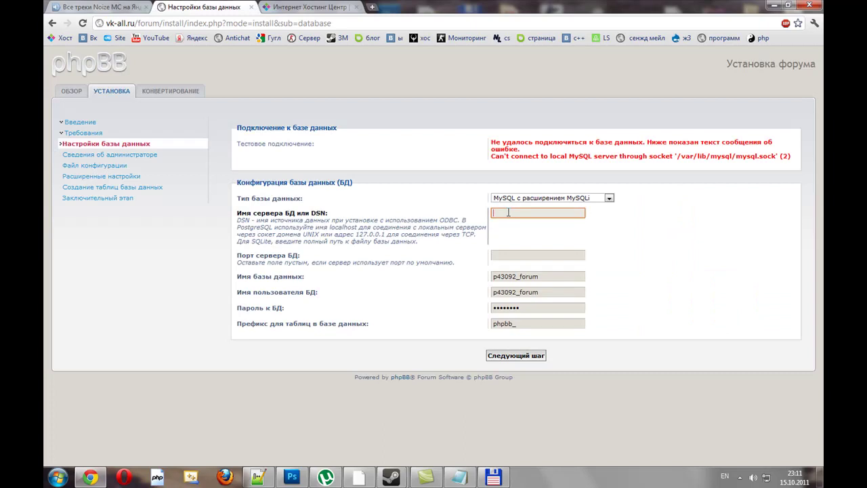
{"action": "key", "text": "ctrl+v"}
{"action": "left_click", "coordinate": [516, 355]}
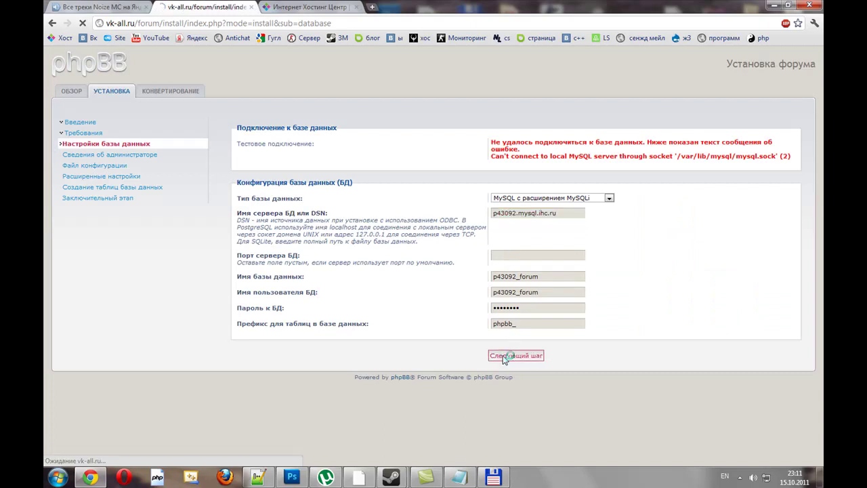
{"action": "left_click_drag", "start_coordinate": [504, 161], "coordinate": [644, 165]}
{"action": "left_click", "coordinate": [536, 196]}
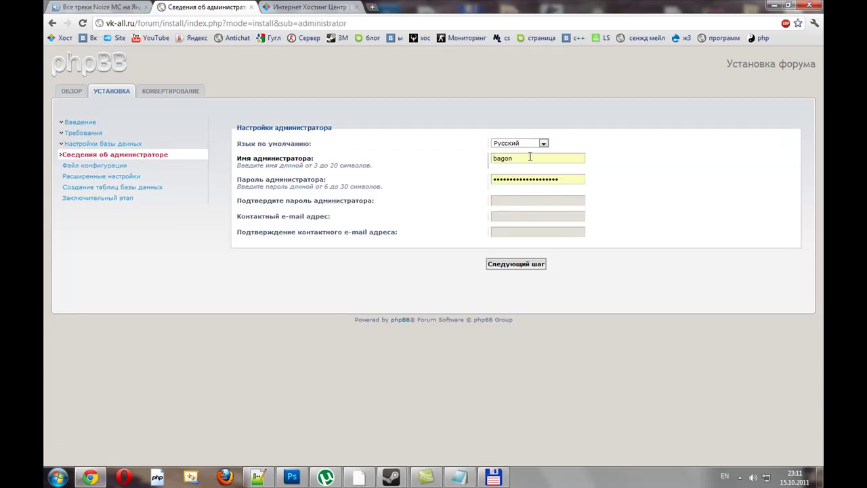
Step: Add a line beginning "прописываем себе админку" to the Notepad document and return to the installer in Chrome
{"action": "left_click", "coordinate": [460, 477]}
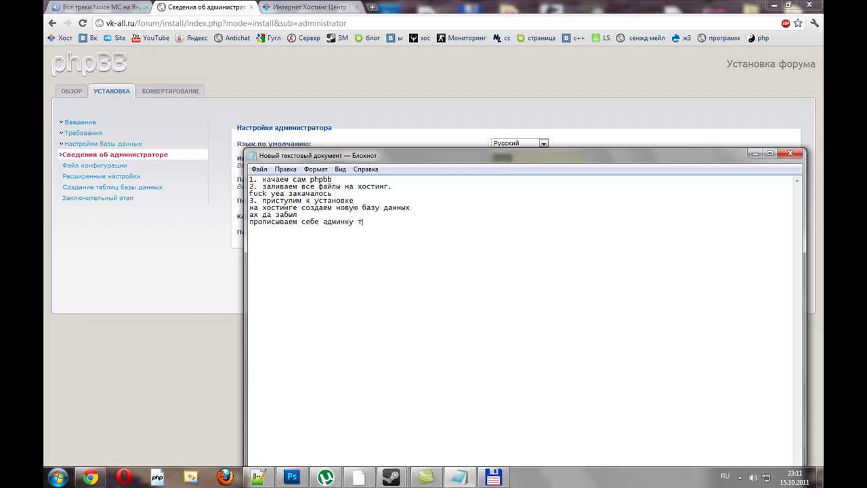
{"action": "left_click", "coordinate": [143, 271]}
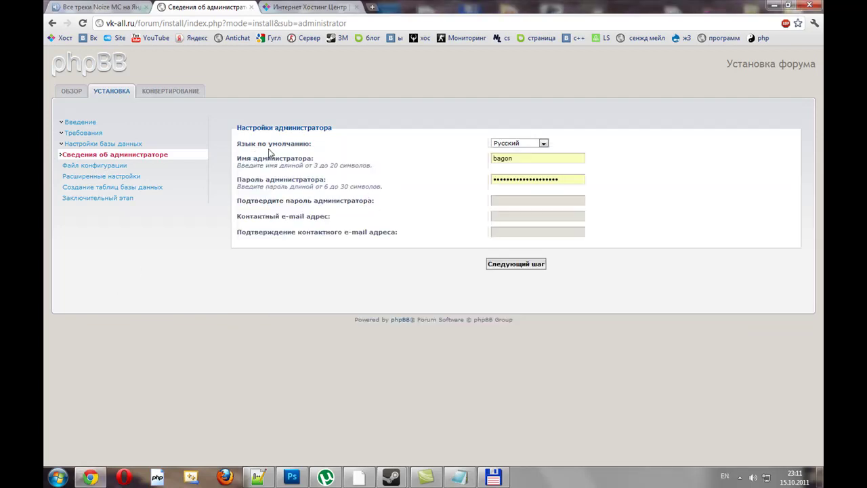
Step: Enter the forum administrator's password and repeat it in the confirmation field
{"action": "key", "text": "shift+Tab"}
{"action": "key", "text": "Tab"}
{"action": "key", "text": "Tab"}
{"action": "key", "text": "shift+Tab"}
{"action": "type", "text": "********"}
{"action": "left_click", "coordinate": [504, 200]}
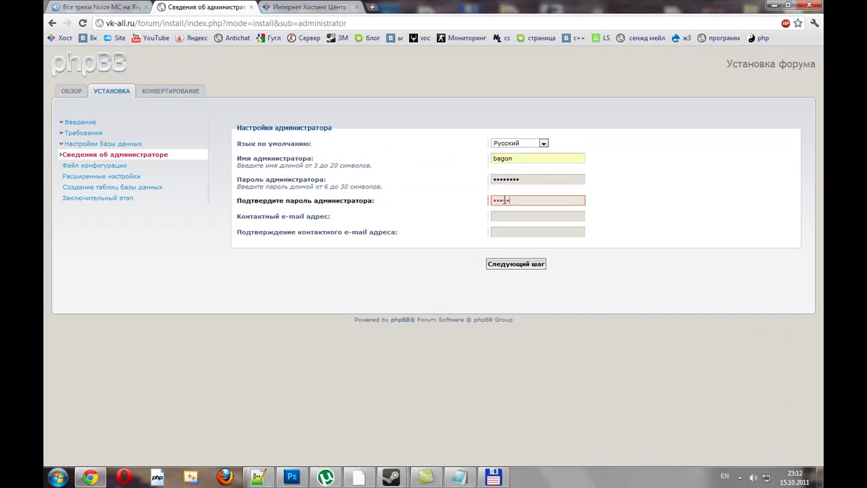
{"action": "key", "text": "Tab"}
Step: Fill in and confirm the administrator's contact e-mail, submit the details and continue to the configuration file stage
{"action": "left_click", "coordinate": [495, 216]}
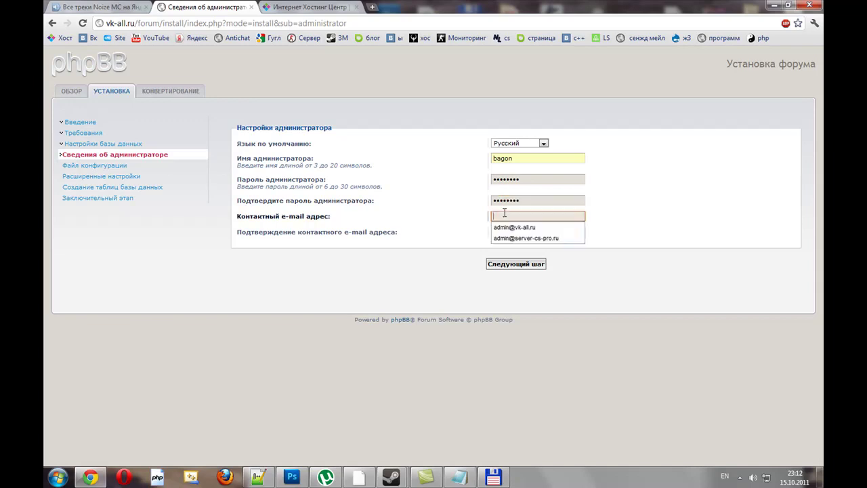
{"action": "left_click", "coordinate": [504, 241]}
{"action": "key", "text": "Down"}
{"action": "key", "text": "Return"}
{"action": "left_click", "coordinate": [513, 264]}
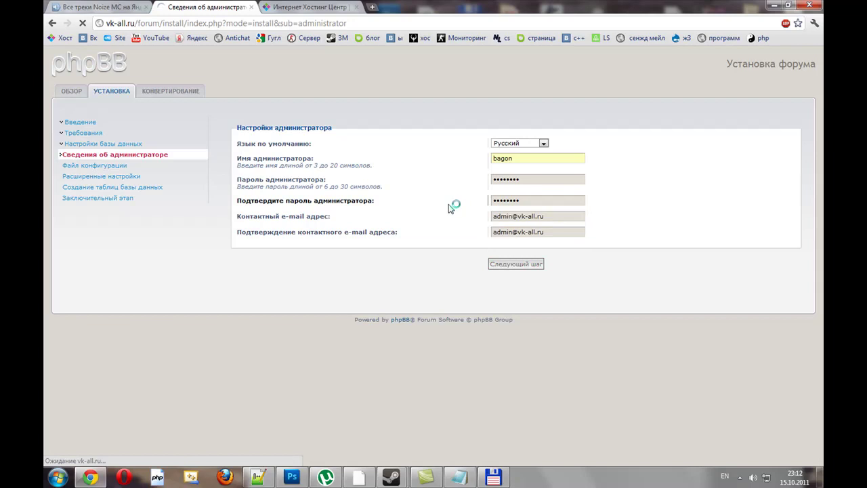
{"action": "left_click", "coordinate": [505, 176]}
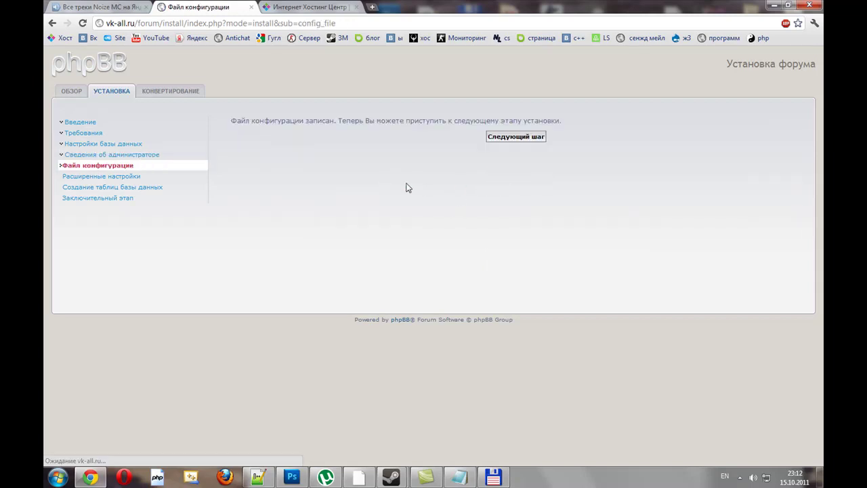
Step: Continue past the configuration file stage, accept the default advanced settings, create the database tables and finish by entering the administration centre
{"action": "left_click", "coordinate": [507, 138]}
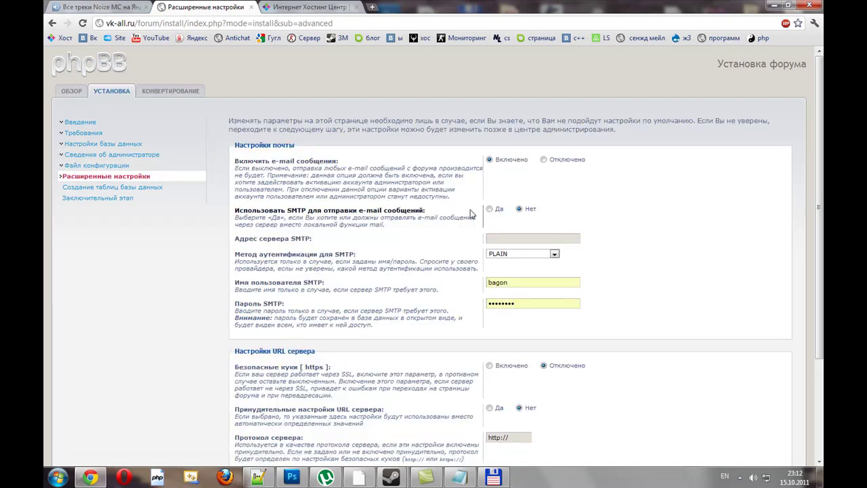
{"action": "scroll", "coordinate": [468, 224], "scroll_direction": "down", "scroll_amount": 3}
{"action": "left_click", "coordinate": [491, 437]}
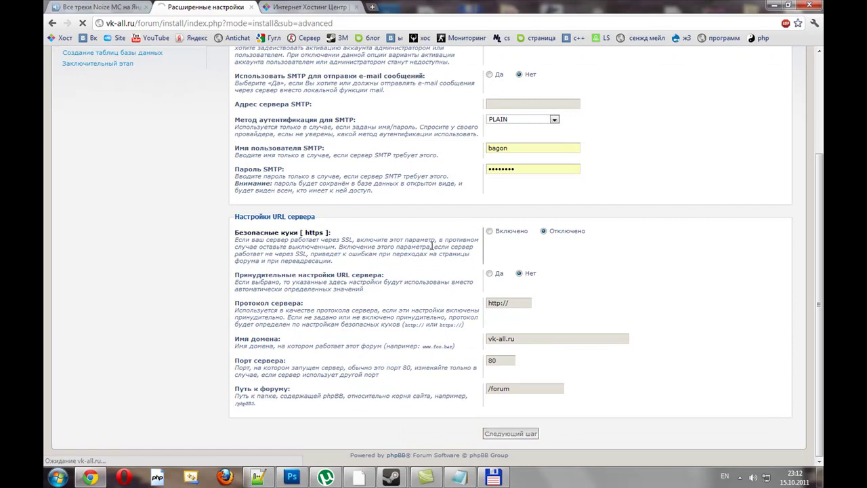
{"action": "left_click", "coordinate": [510, 138]}
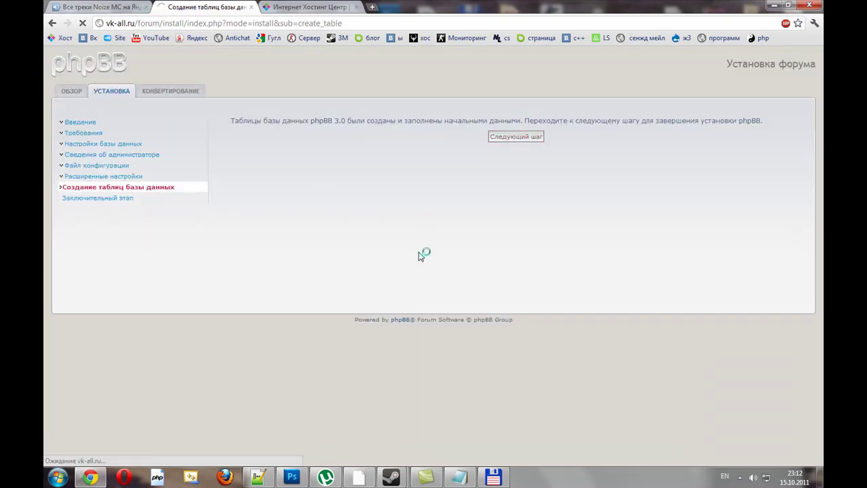
{"action": "left_click", "coordinate": [515, 275]}
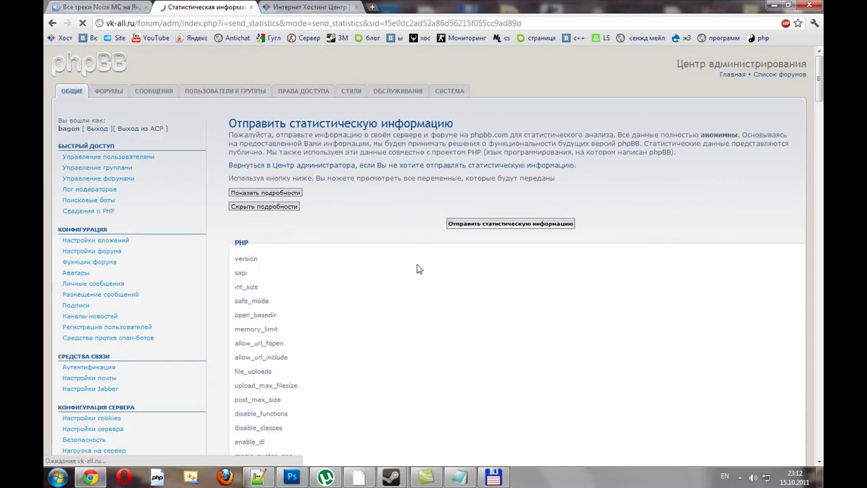
Step: Look over the statistics page and forum management, and open the administration centre's main page in a new tab
{"action": "scroll", "coordinate": [282, 437], "scroll_direction": "down", "scroll_amount": 1}
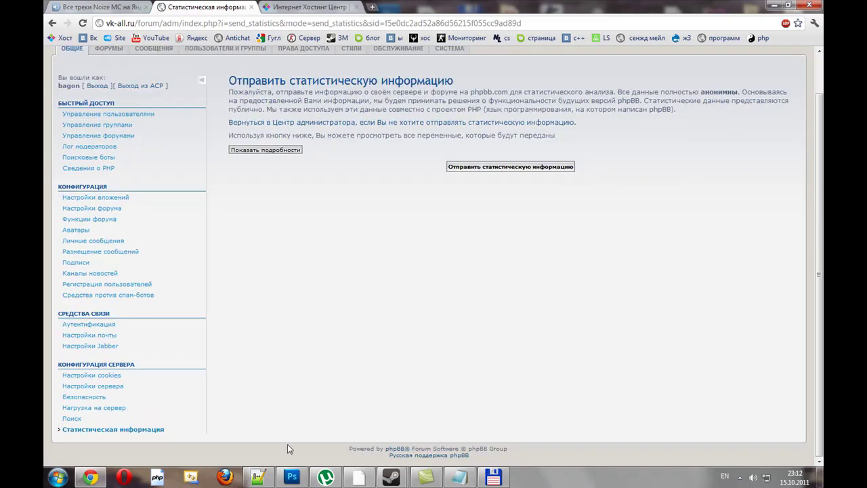
{"action": "left_click", "coordinate": [460, 478]}
{"action": "left_click", "coordinate": [461, 478]}
{"action": "scroll", "coordinate": [212, 246], "scroll_direction": "up", "scroll_amount": 1}
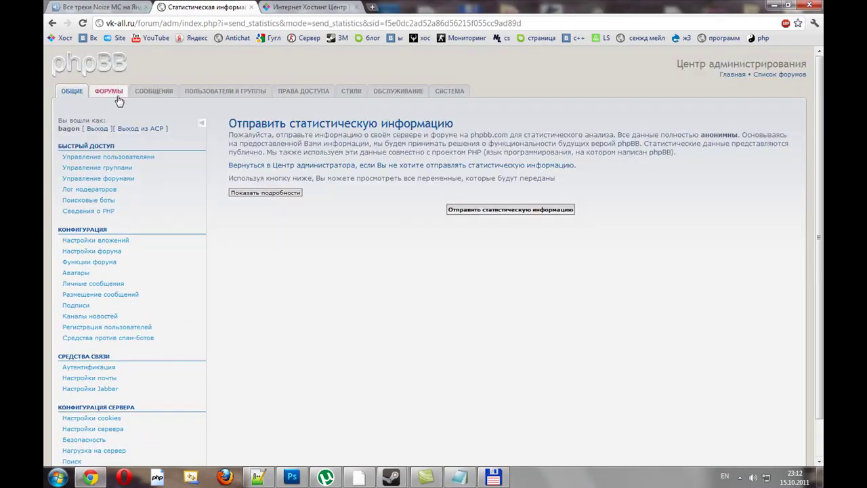
{"action": "left_click", "coordinate": [112, 90]}
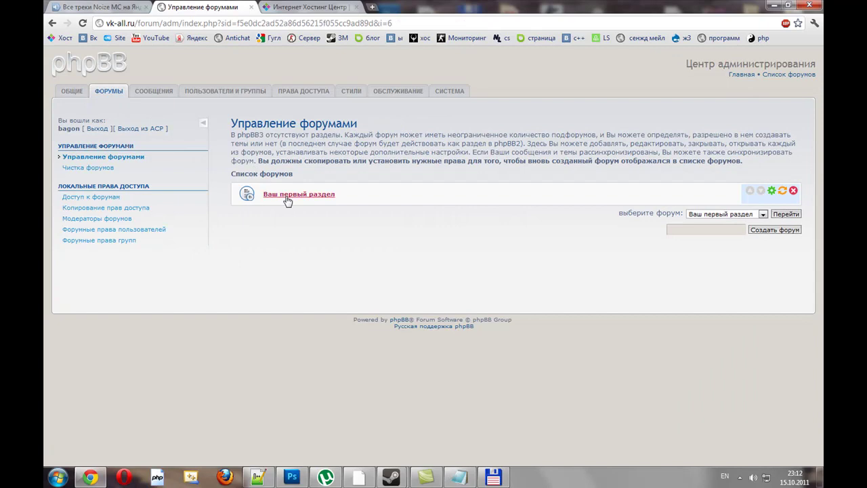
{"action": "middle_click", "coordinate": [741, 75]}
{"action": "left_click", "coordinate": [283, 10]}
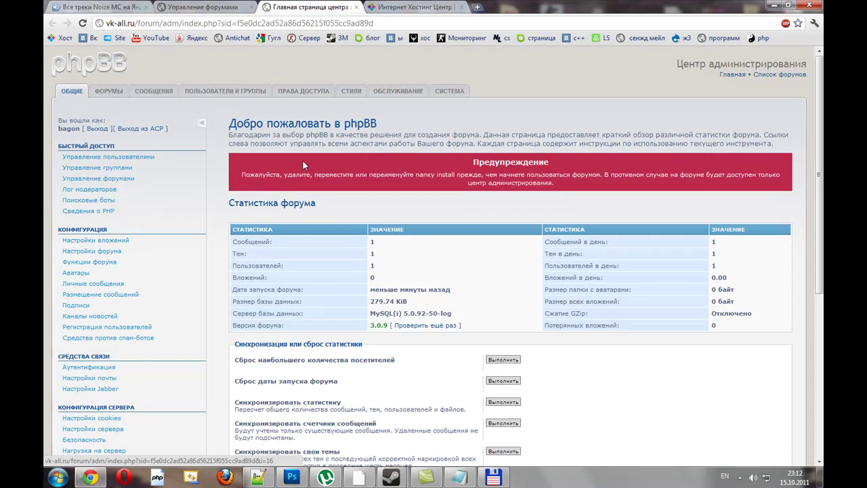
Step: Add the line "все нах, установили" to the Notepad document and open the vk-all.ru blog in a new Chrome tab
{"action": "left_click", "coordinate": [459, 478]}
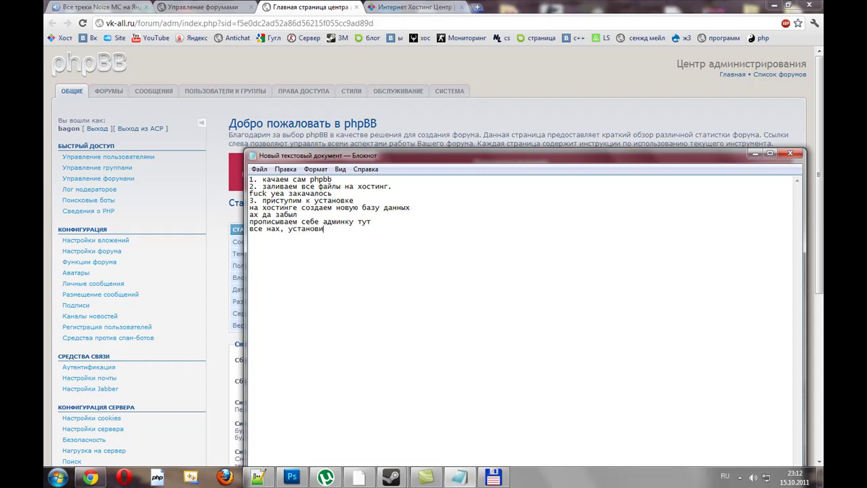
{"action": "left_click", "coordinate": [456, 120]}
{"action": "scroll", "coordinate": [207, 122], "scroll_direction": "down", "scroll_amount": 3}
{"action": "scroll", "coordinate": [206, 122], "scroll_direction": "up", "scroll_amount": 3}
{"action": "middle_click", "coordinate": [361, 38]}
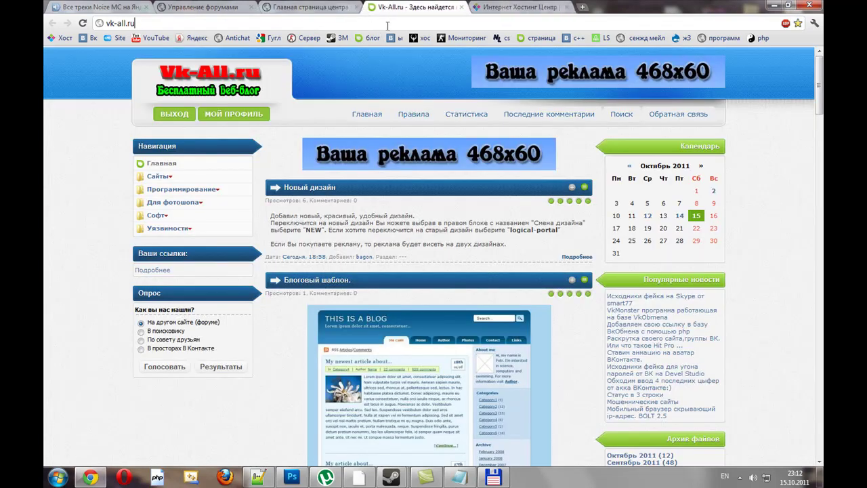
Step: Switch to Notepad and add the line "не забываем удалить или переименовать файл install" to the document
{"action": "left_click", "coordinate": [774, 4]}
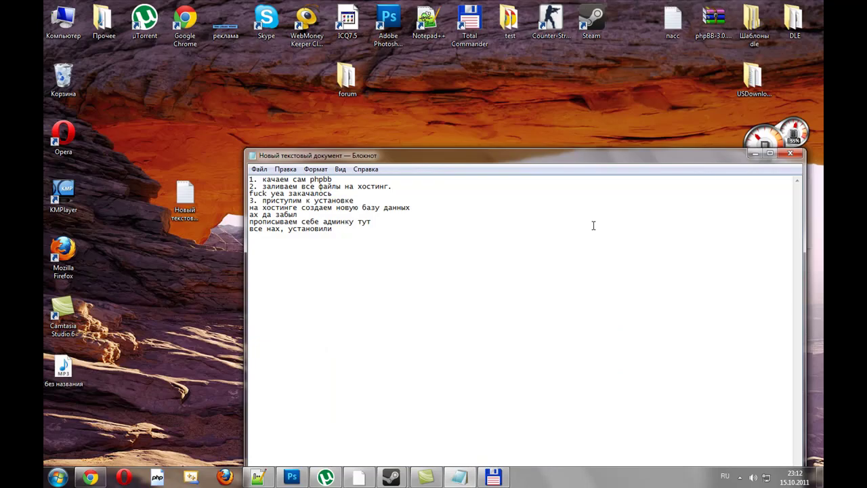
{"action": "left_click_drag", "start_coordinate": [713, 157], "coordinate": [644, 150]}
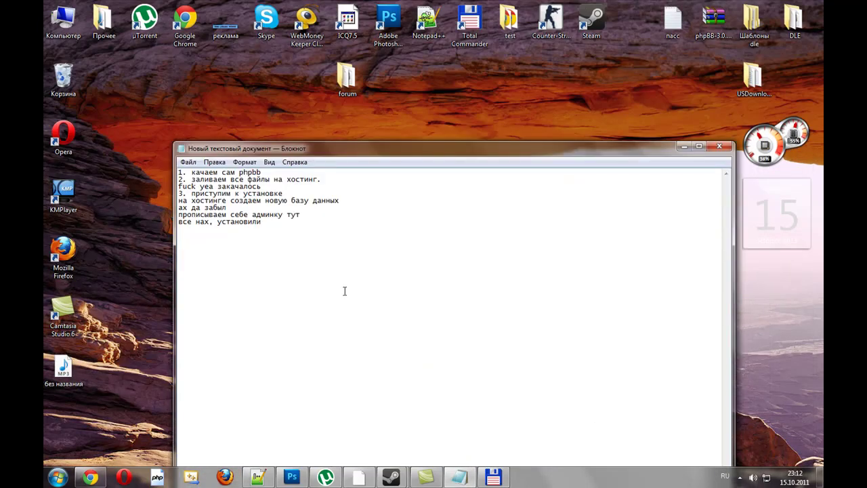
{"action": "type", "text": "е забываем удалить или п"}
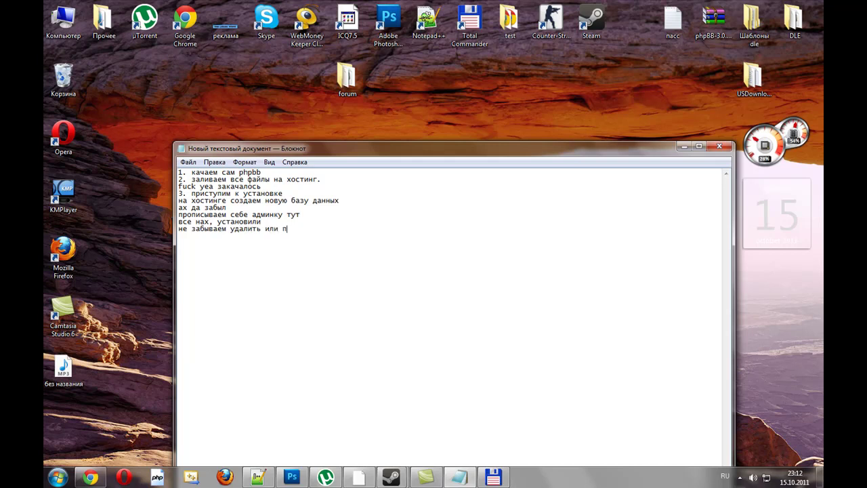
{"action": "type", "text": "ереименовать файл install"}
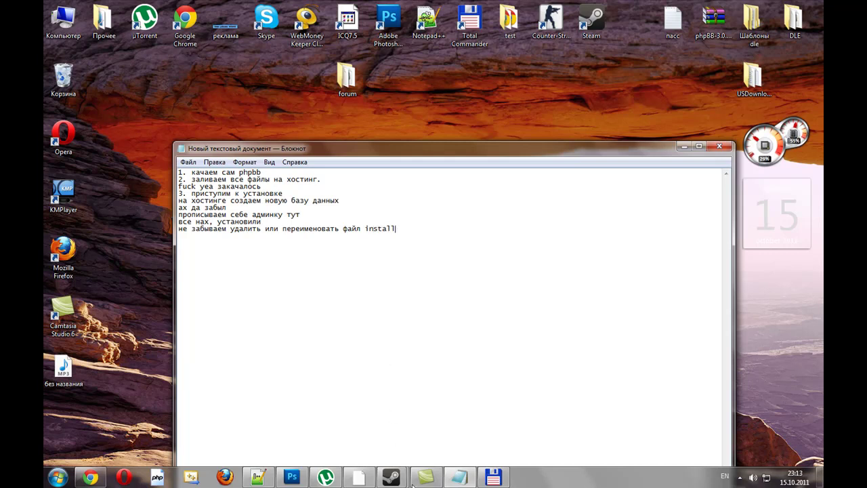
Step: In Total Commander, delete the non-empty install folder from the site's forum directory on the FTP server and minimize the program
{"action": "left_click", "coordinate": [493, 477]}
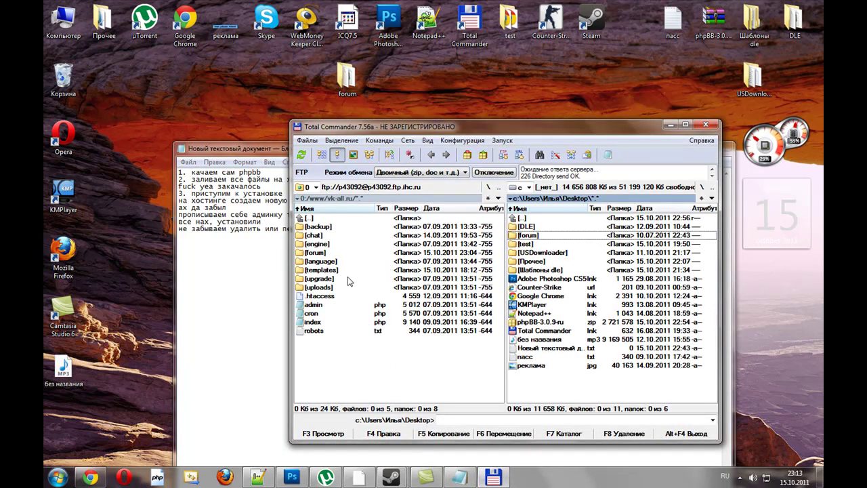
{"action": "double_click", "coordinate": [316, 254]}
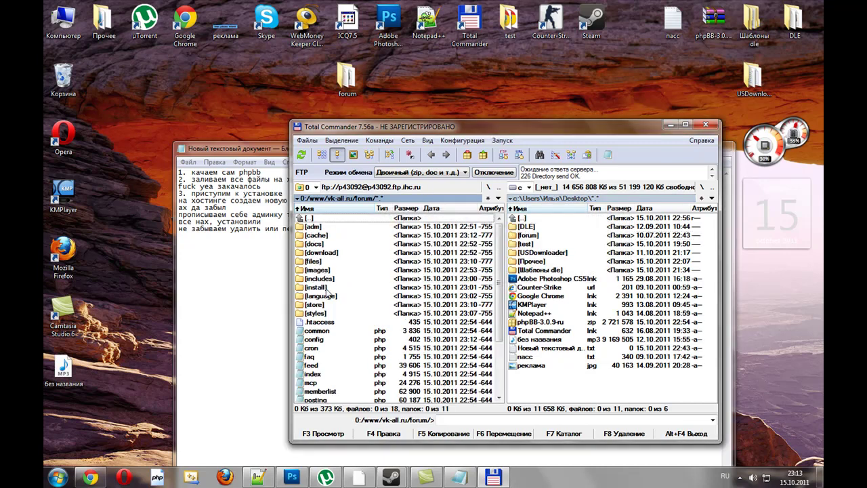
{"action": "right_click", "coordinate": [328, 292]}
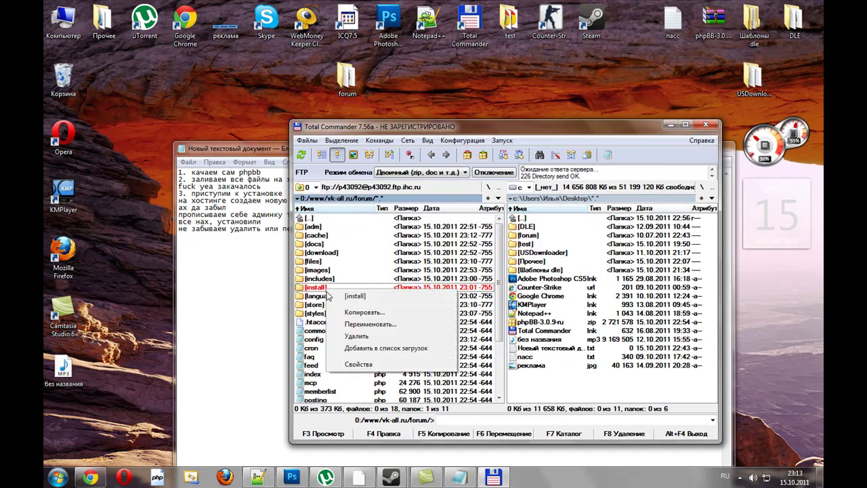
{"action": "left_click", "coordinate": [347, 338]}
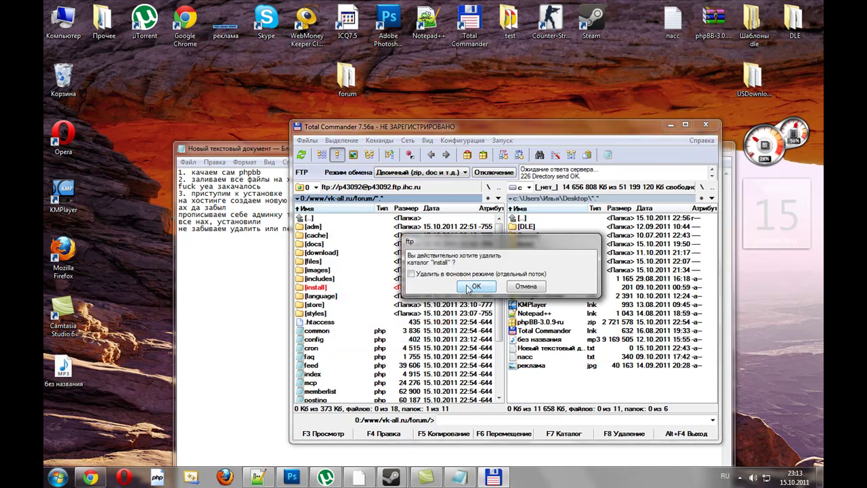
{"action": "key", "text": "Return"}
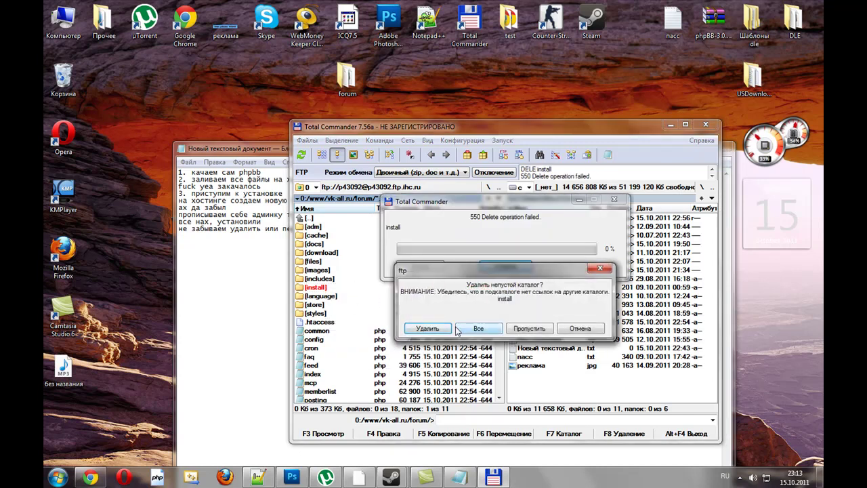
{"action": "left_click", "coordinate": [440, 330]}
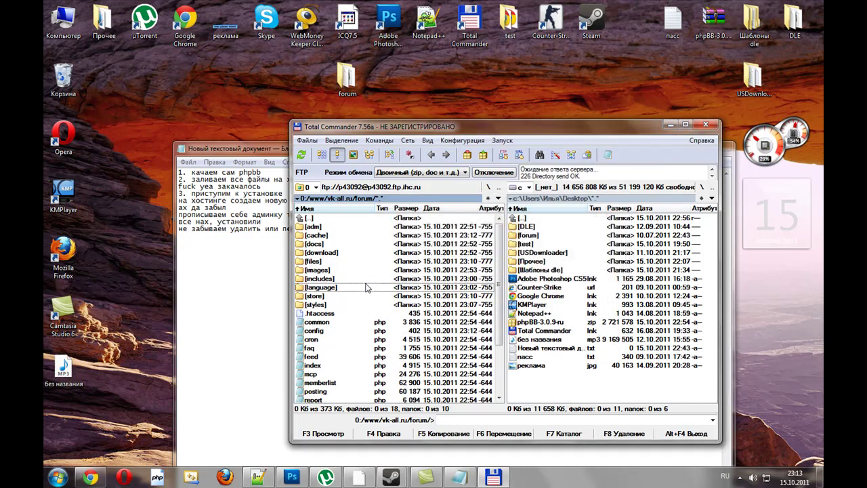
{"action": "scroll", "coordinate": [445, 293], "scroll_direction": "down", "scroll_amount": 3}
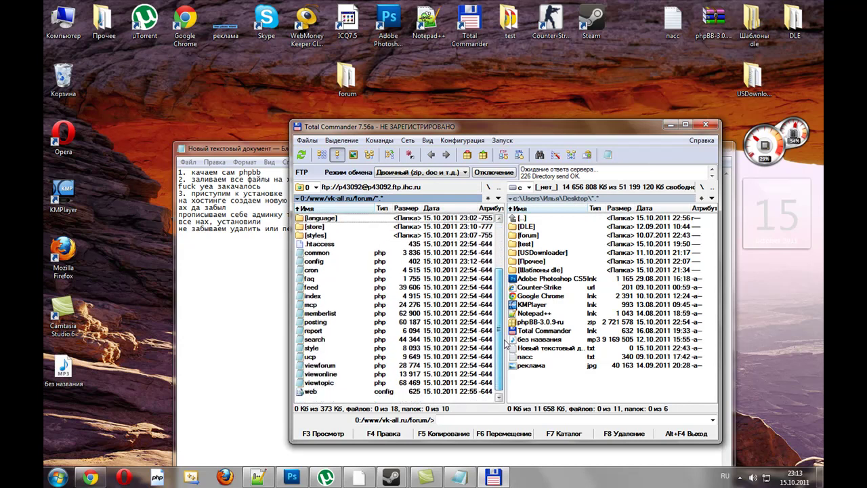
{"action": "left_click", "coordinate": [670, 125]}
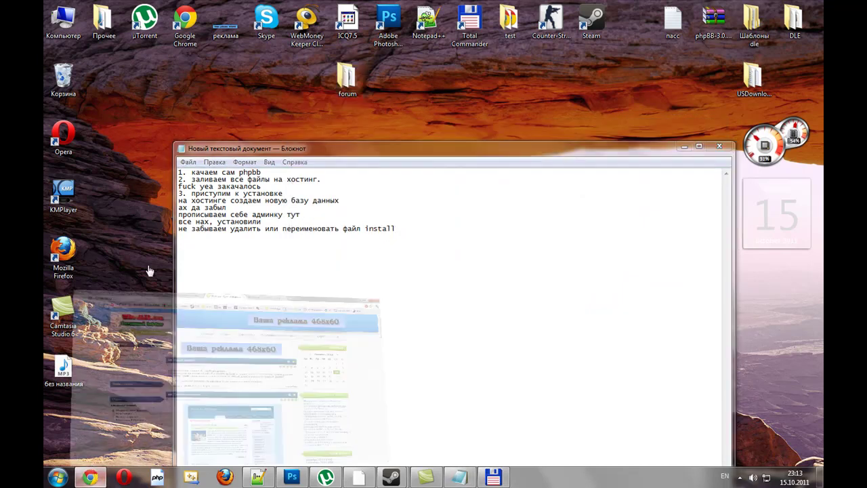
Step: Switch to Chrome and open the installed forum at vk-all.ru/forum/
{"action": "left_click", "coordinate": [90, 478]}
{"action": "left_click", "coordinate": [196, 23]}
{"action": "type", "text": "/forum/"}
{"action": "key", "text": "Return"}
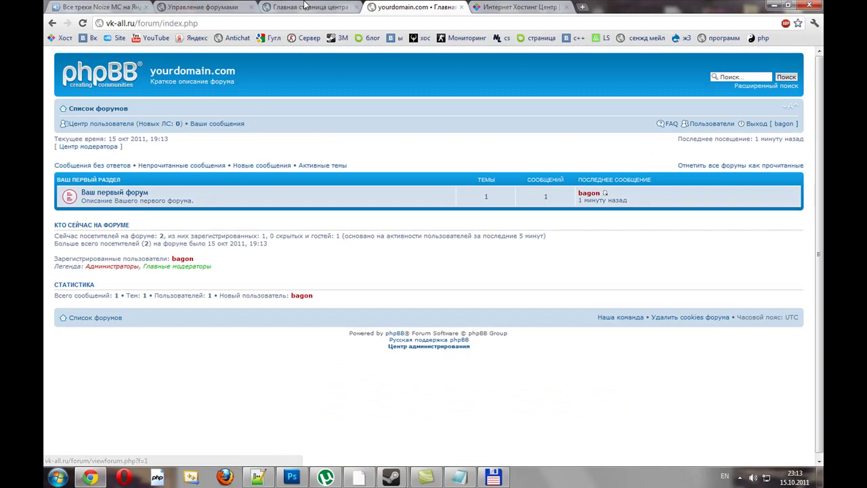
Step: Check the administration centre tab and locate the "Центр администрирования" link in the forum index footer
{"action": "left_click", "coordinate": [305, 6]}
{"action": "left_click", "coordinate": [398, 5]}
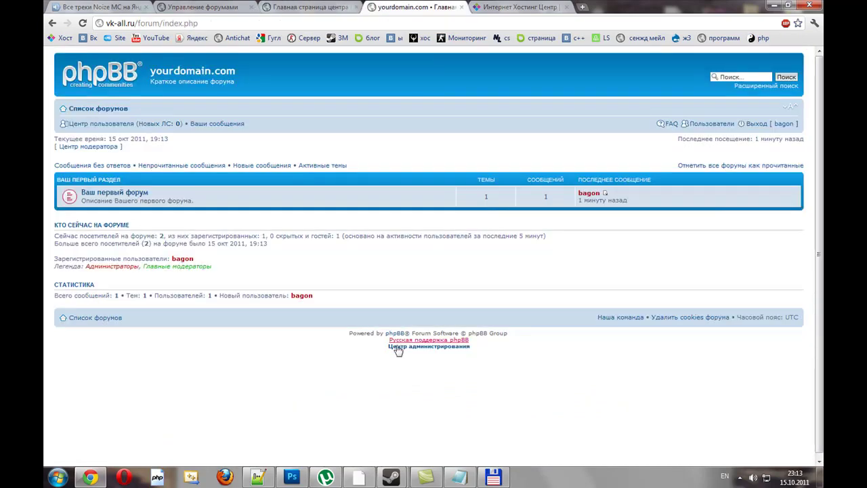
{"action": "left_click_drag", "start_coordinate": [383, 347], "coordinate": [492, 348]}
{"action": "left_click", "coordinate": [493, 349]}
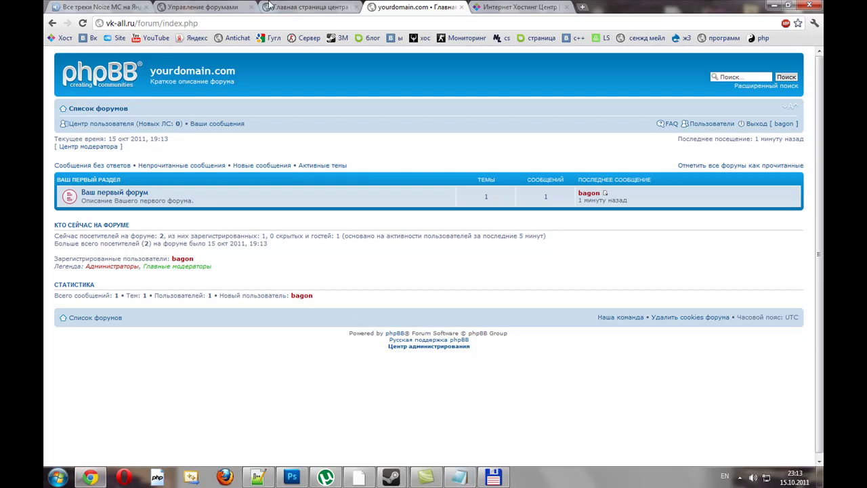
Step: Open forum management in the administration centre, start creating a forum named "fgfgf", look through its settings form and return to the forum list
{"action": "key", "text": "ctrl+shift+Tab"}
{"action": "left_click", "coordinate": [110, 91]}
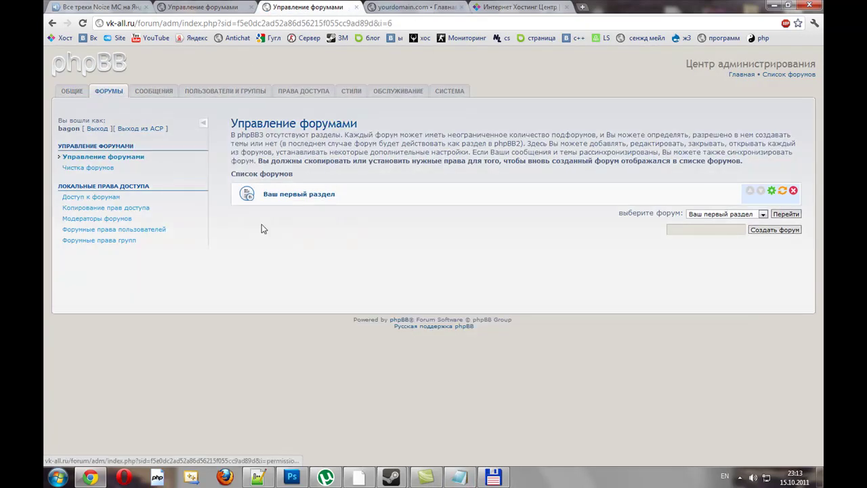
{"action": "left_click", "coordinate": [732, 229]}
{"action": "type", "text": "fgfgf"}
{"action": "left_click", "coordinate": [774, 229]}
{"action": "scroll", "coordinate": [237, 243], "scroll_direction": "down", "scroll_amount": 3}
{"action": "scroll", "coordinate": [237, 244], "scroll_direction": "up", "scroll_amount": 5}
{"action": "key", "text": "alt+Left"}
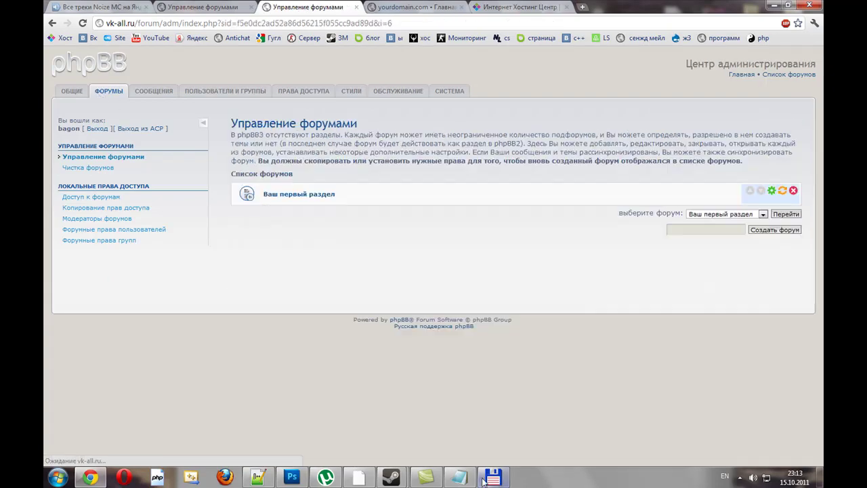
Step: Add the lines "все готово!" and "админцентр находится в самом низу" to the Notepad document, checking the forum index in between
{"action": "left_click", "coordinate": [459, 478]}
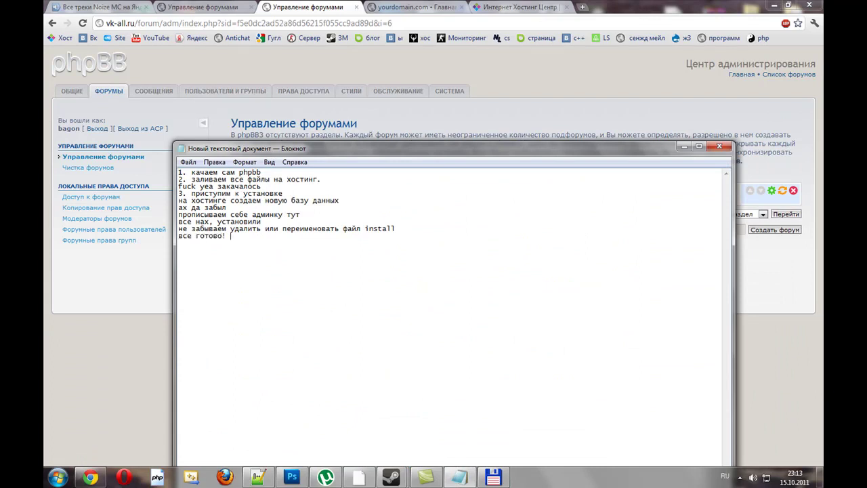
{"action": "left_click", "coordinate": [432, 6]}
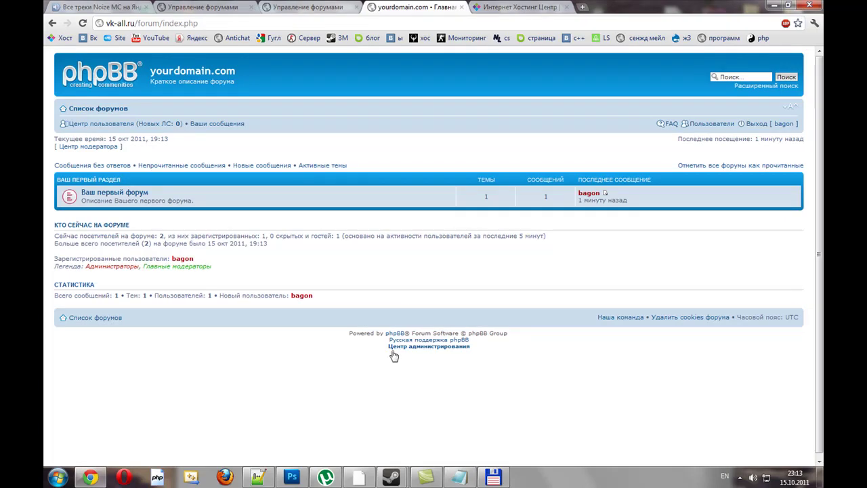
{"action": "left_click", "coordinate": [468, 476]}
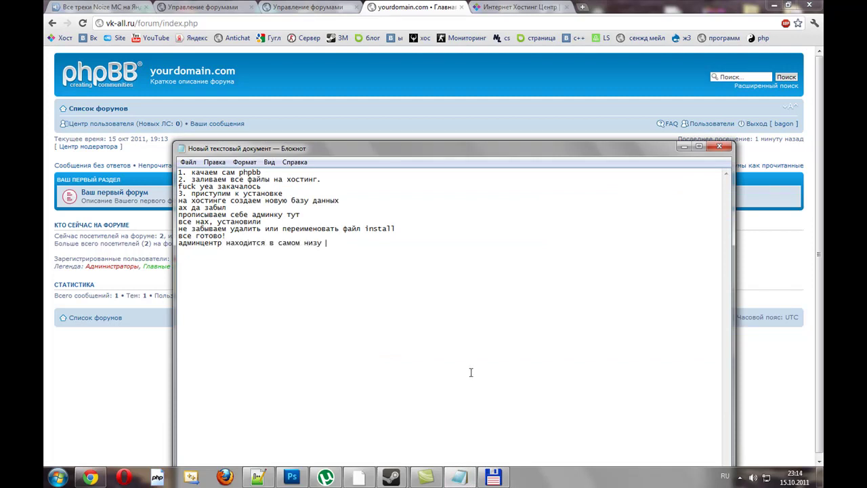
{"action": "left_click", "coordinate": [73, 389]}
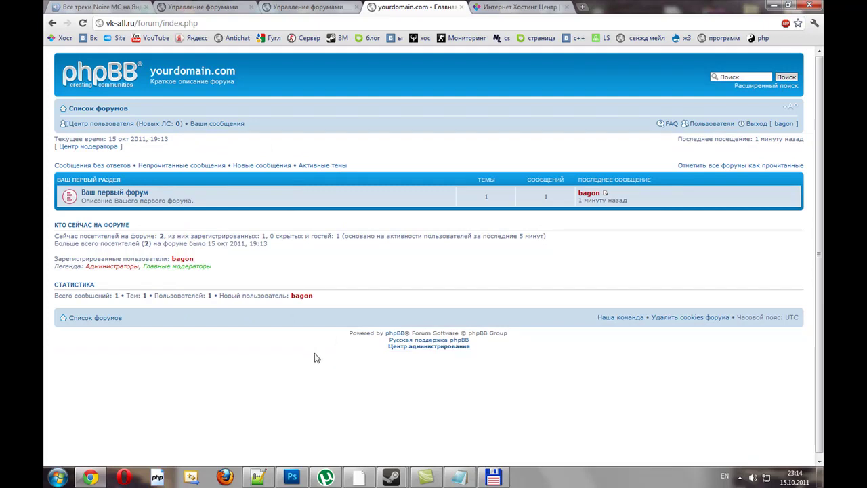
{"action": "left_click", "coordinate": [519, 7]}
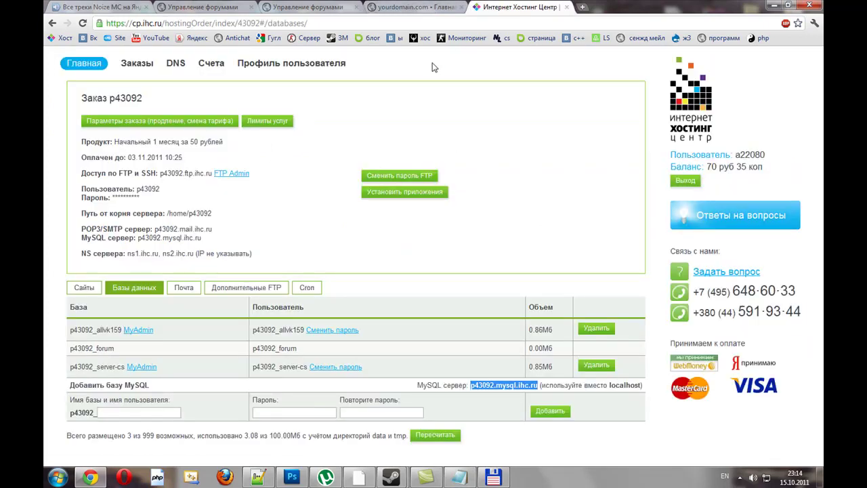
{"action": "left_click", "coordinate": [774, 4]}
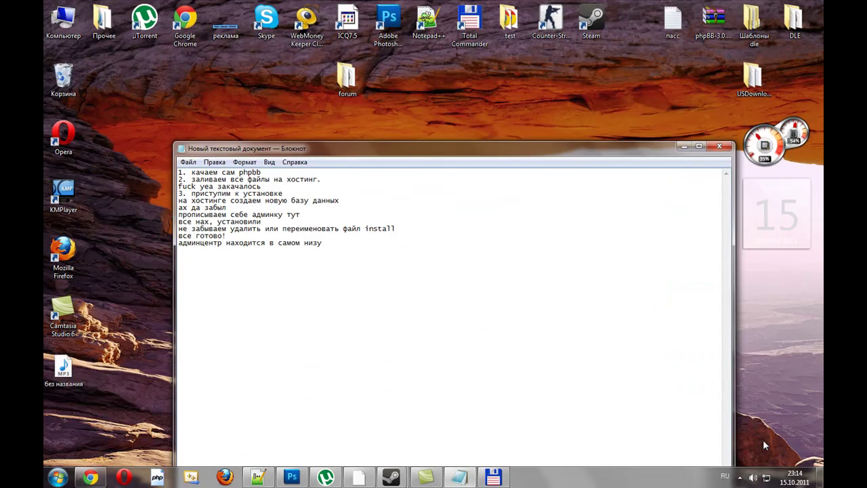
{"action": "left_click", "coordinate": [740, 477]}
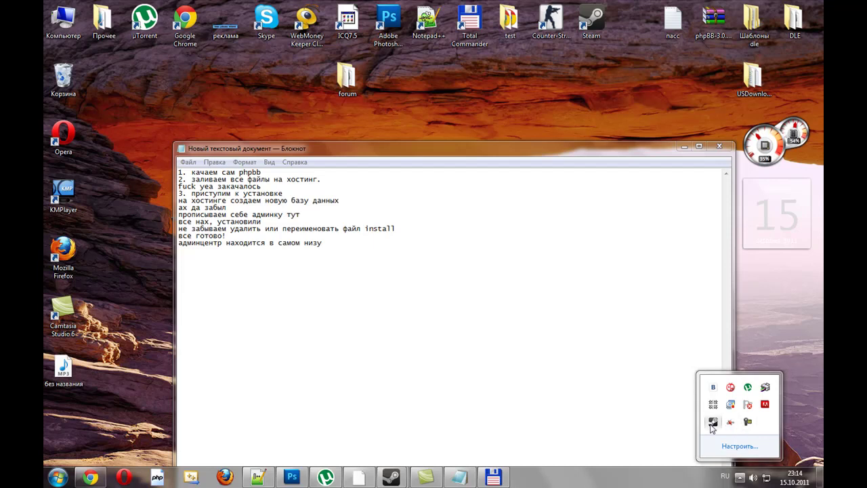